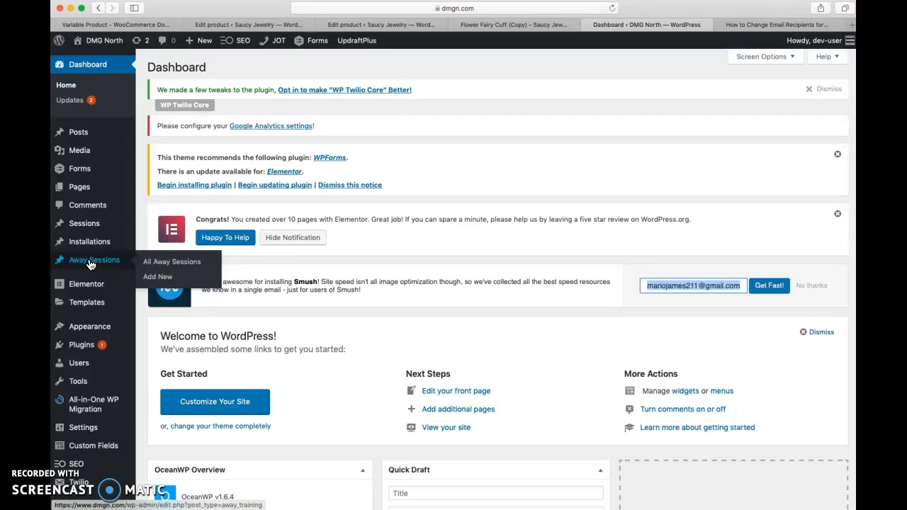
Step: Open the away session LG for Beginners for editing and review its Subject, Location, Date and Time fields
left_click(153, 262)
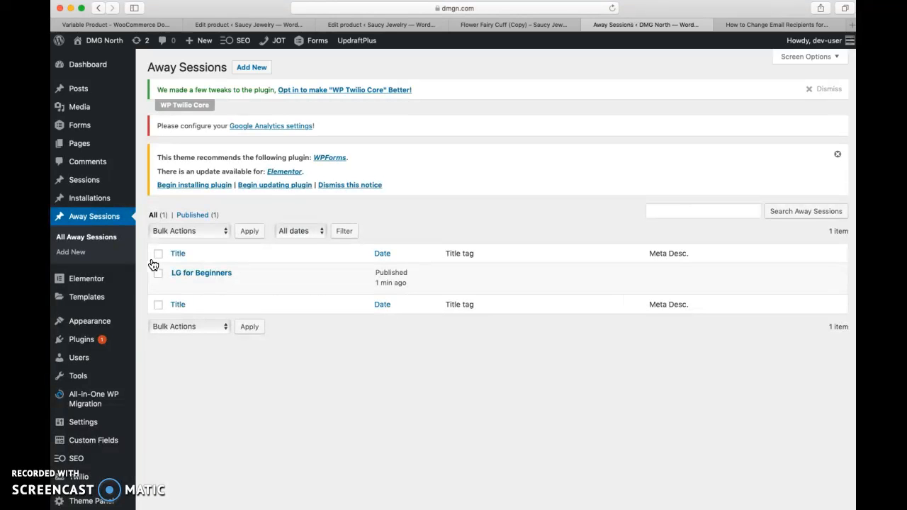
mouse_move(188, 282)
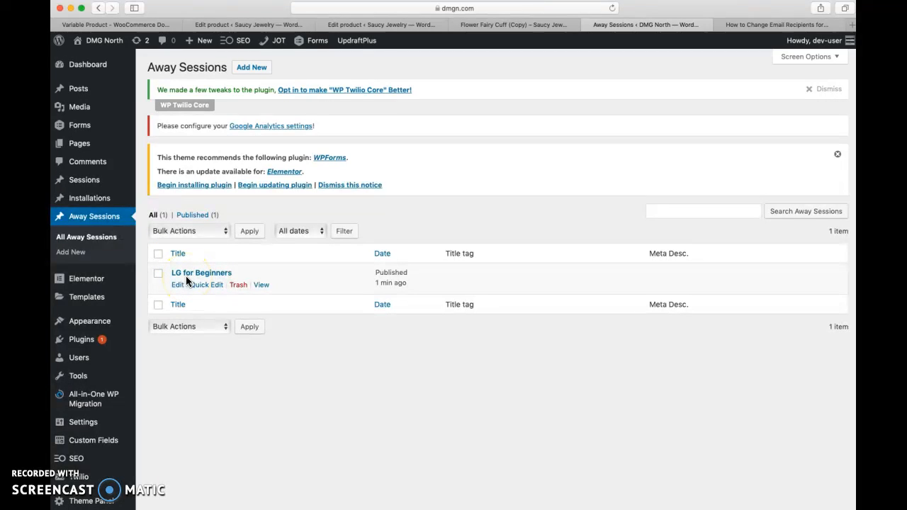
left_click(177, 286)
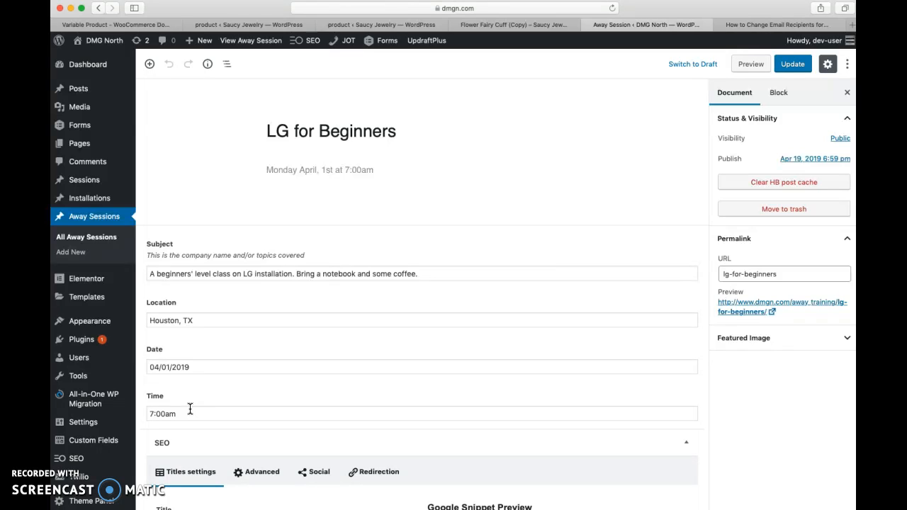
scroll(190, 408, "down", 2)
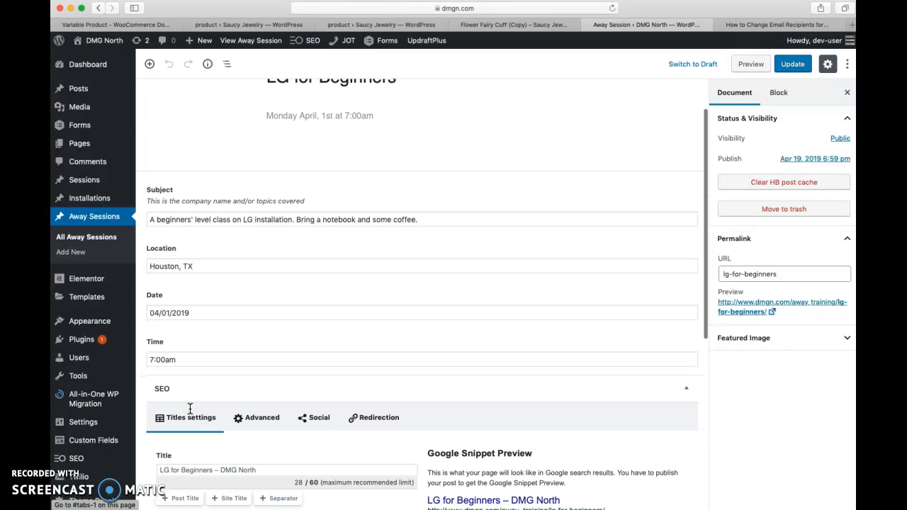
Step: Open the Away Training Events custom field group and review its fields and their types
mouse_move(91, 441)
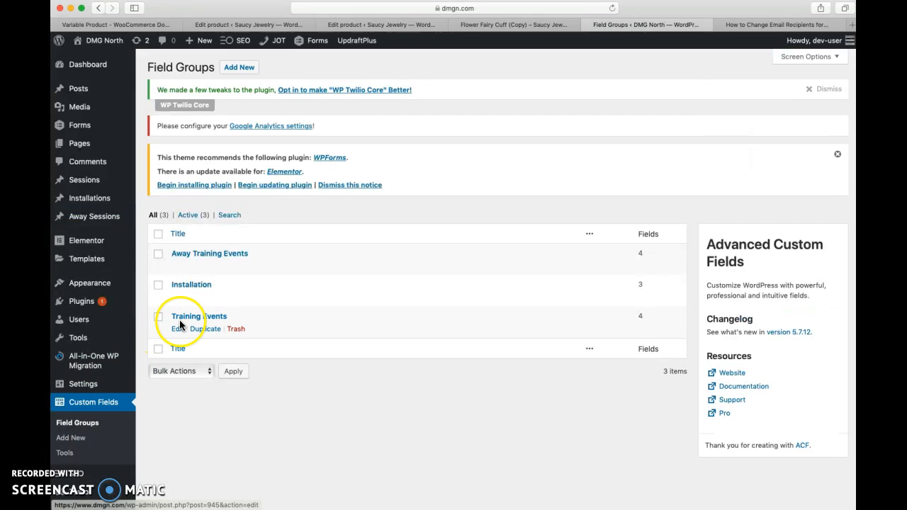
left_click(184, 267)
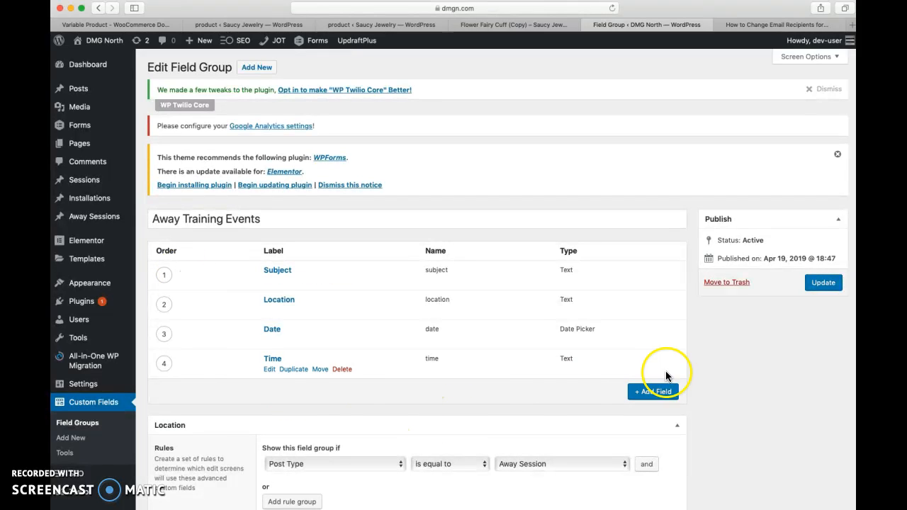
mouse_move(567, 313)
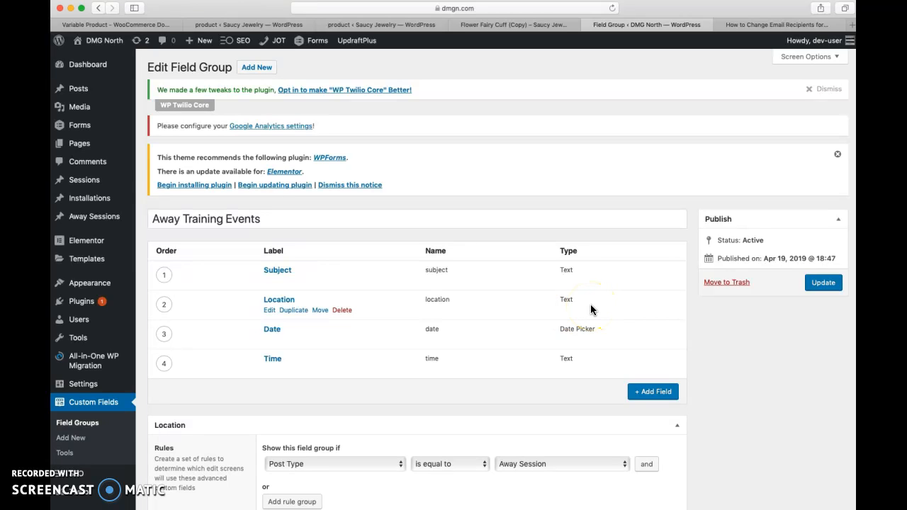
Step: Duplicate the Location field and browse the field types available for the copy
left_click(292, 311)
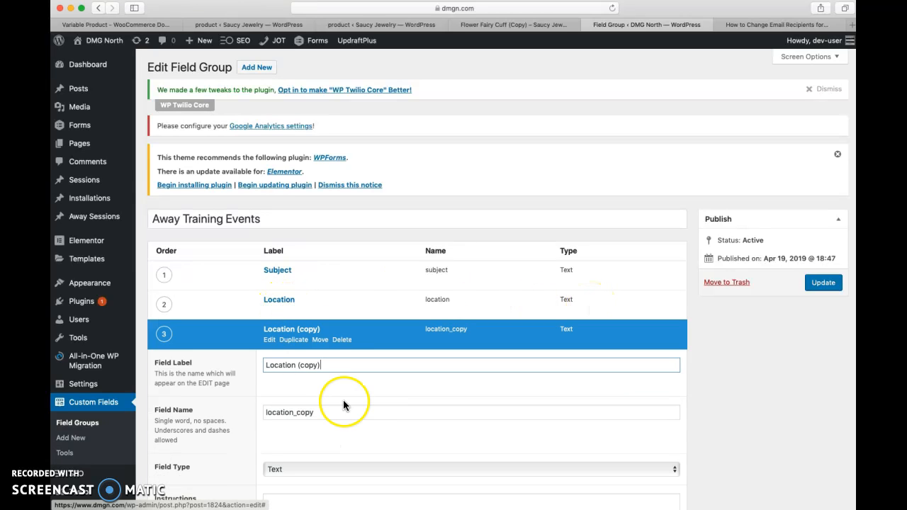
scroll(343, 400, "down", 3)
left_click(316, 375)
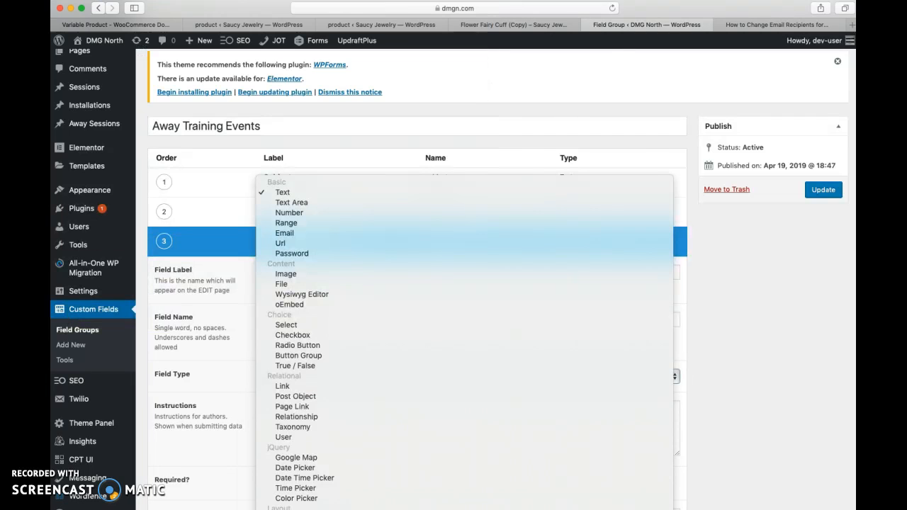
left_click(291, 420)
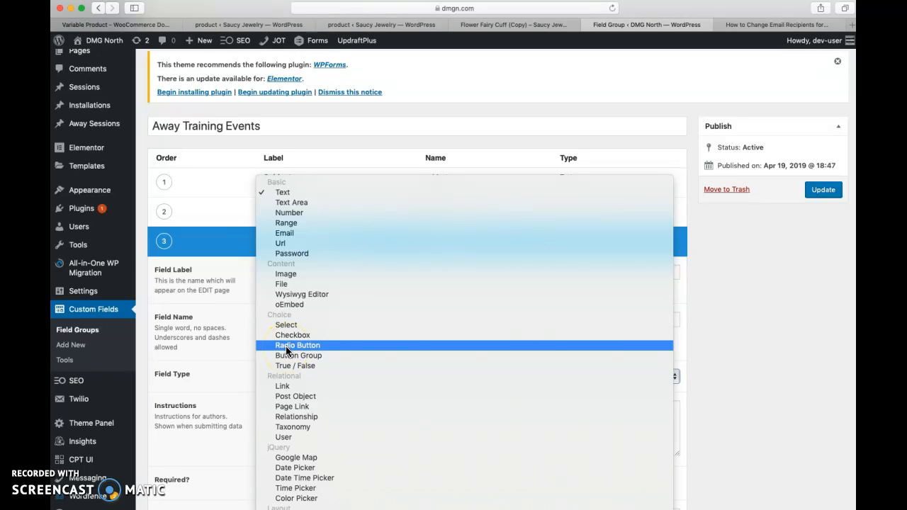
left_click(763, 317)
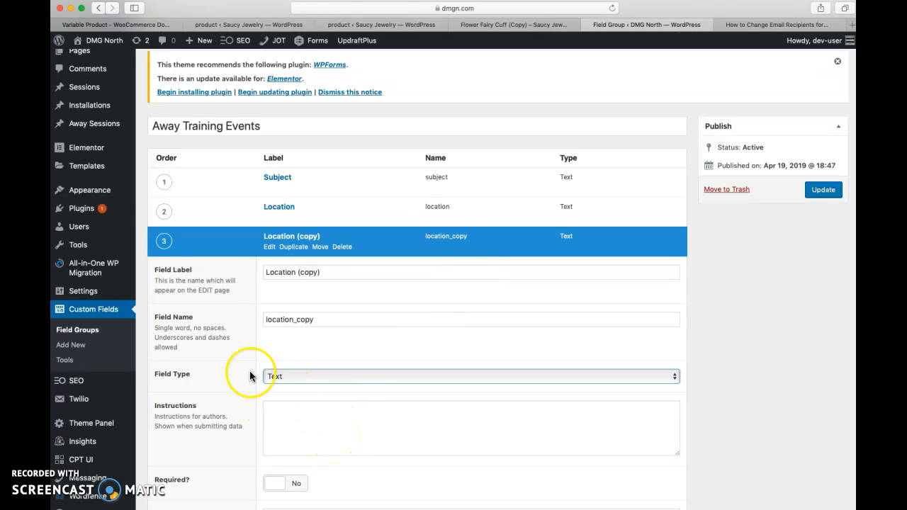
scroll(77, 203, "up", 3)
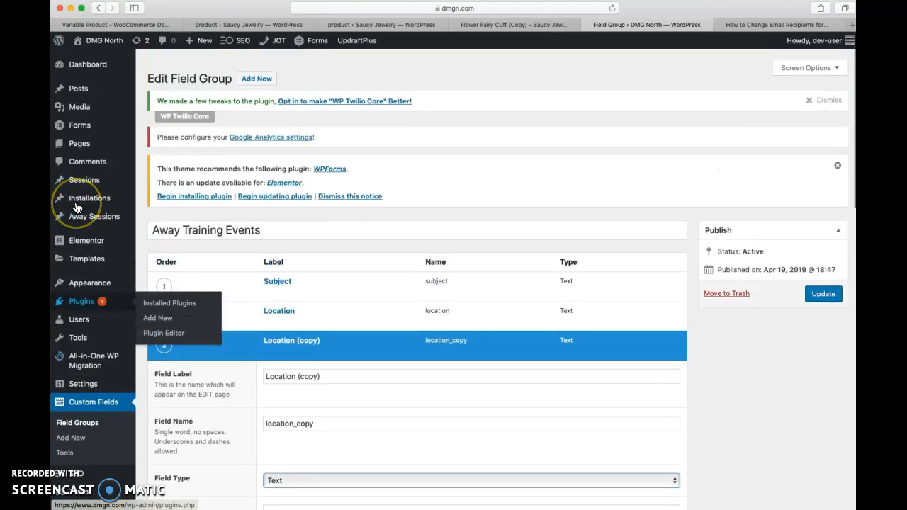
Step: Find the Schedule page under Training on the last page of the site's page list and open it in Elementor
mouse_move(81, 144)
left_click(163, 146)
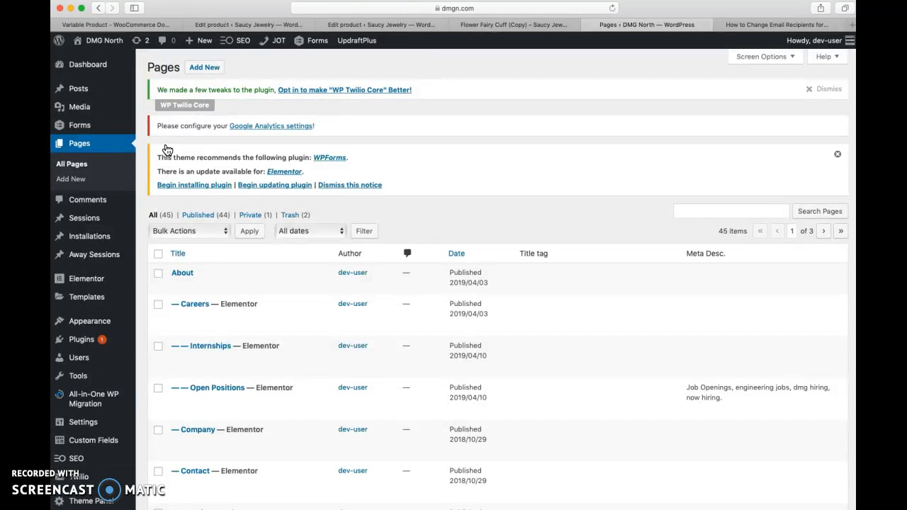
left_click(841, 231)
scroll(277, 330, "down", 3)
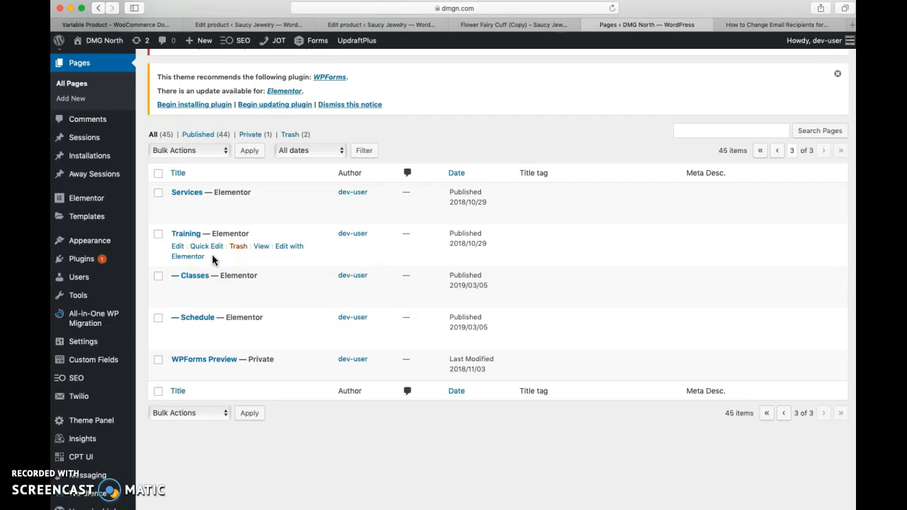
left_click(190, 340)
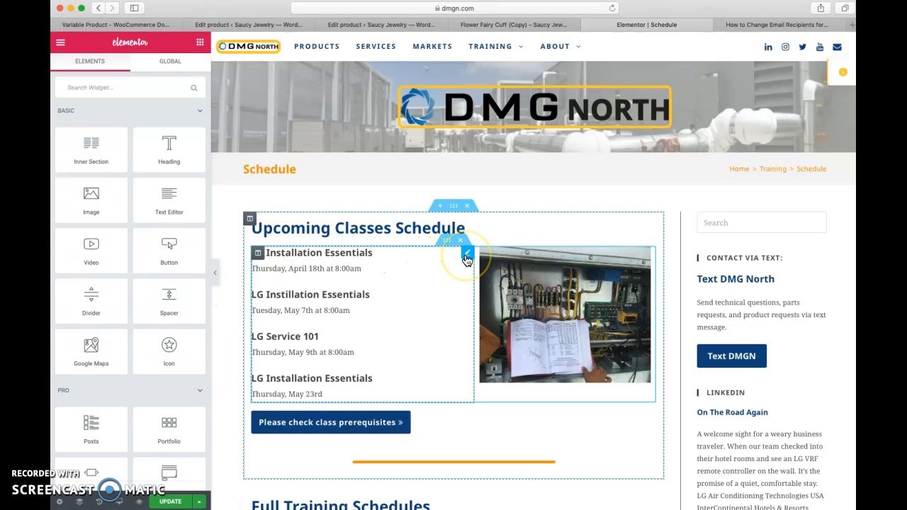
Step: Inspect the settings of the schedule section, its column, the Upcoming Classes Schedule heading, the inner section and the class list
left_click(452, 208)
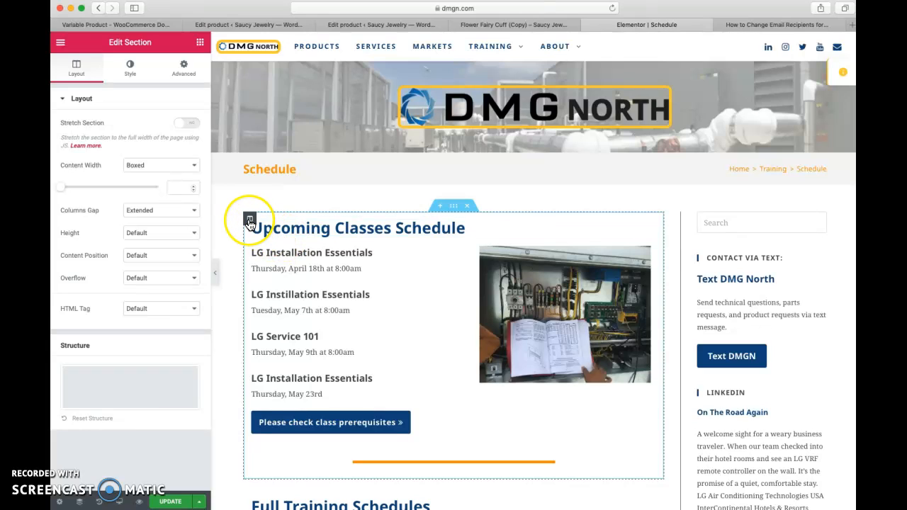
left_click(250, 222)
left_click(648, 227)
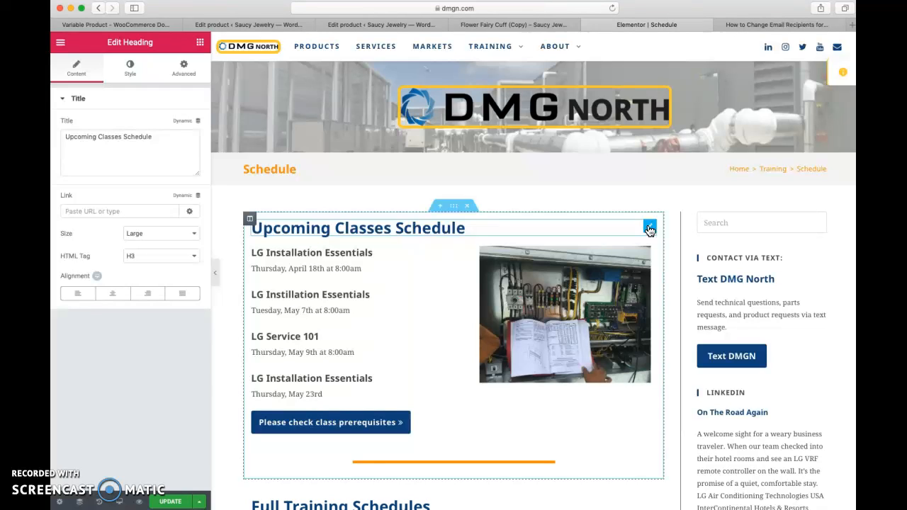
left_click(649, 229)
left_click(129, 43)
double_click(128, 43)
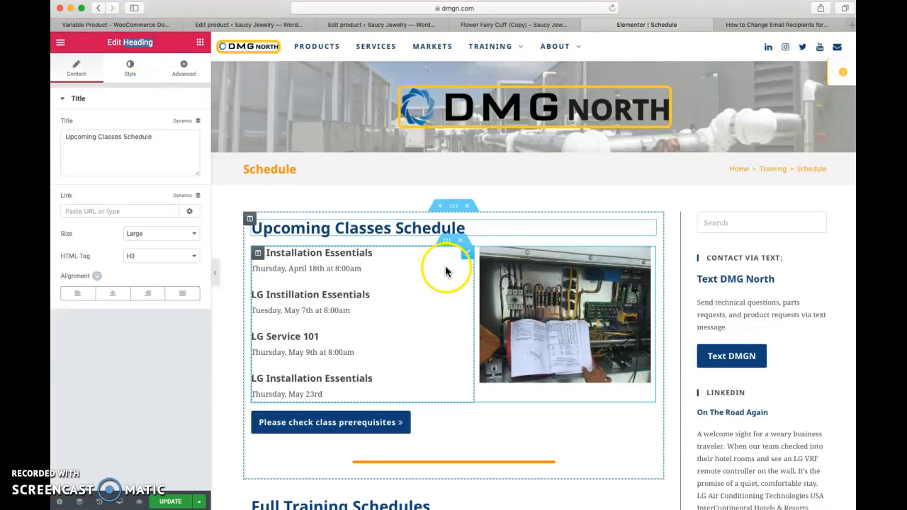
left_click(447, 243)
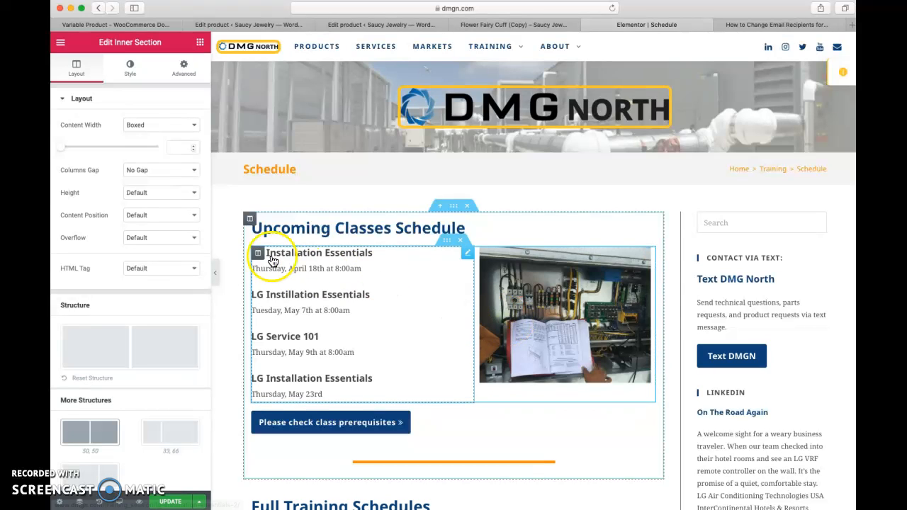
left_click(467, 261)
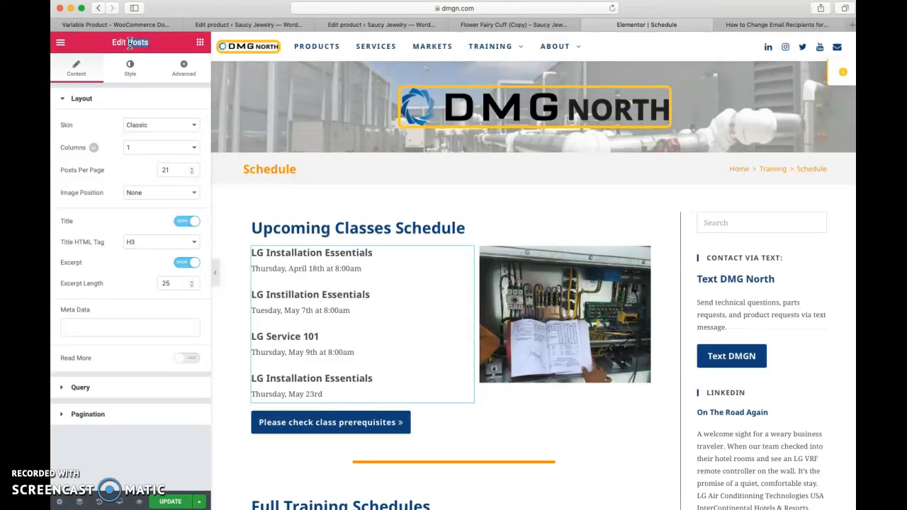
Step: Search the widget library for "post" to locate the Posts widget
left_click(200, 42)
left_click(97, 86)
type("post")
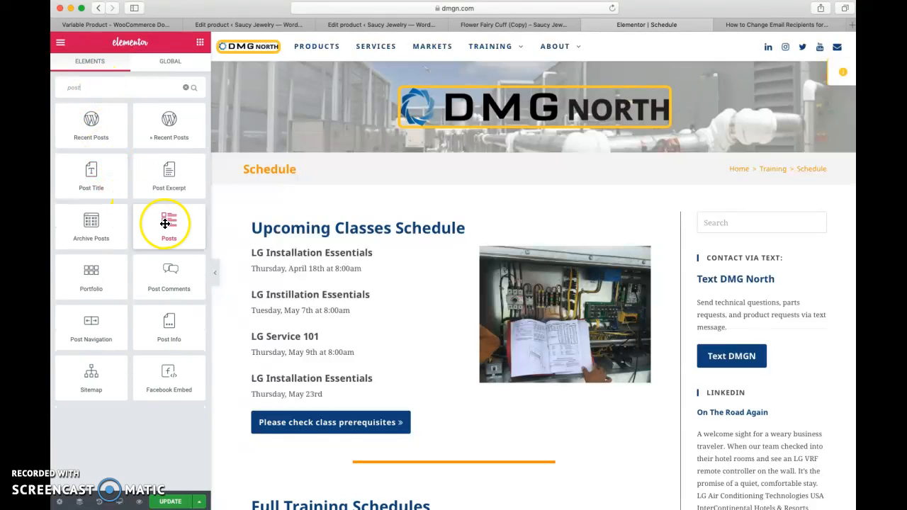
Step: Reopen the class list's Posts settings and check the query's source options, keeping Sessions selected
left_click_drag(166, 224, 461, 257)
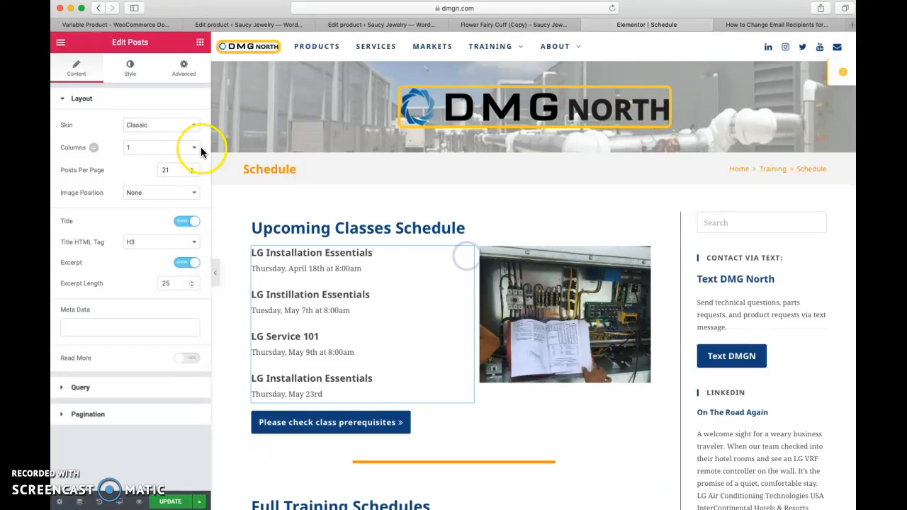
left_click(75, 388)
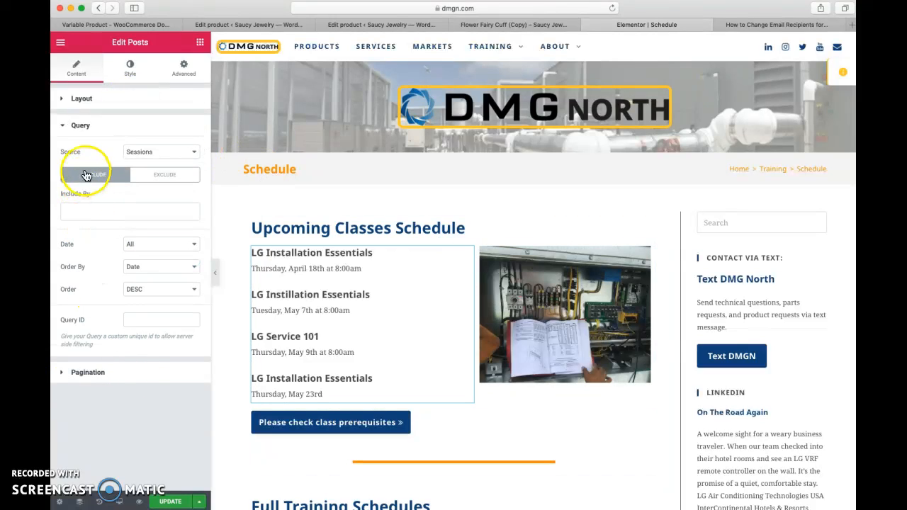
left_click(138, 157)
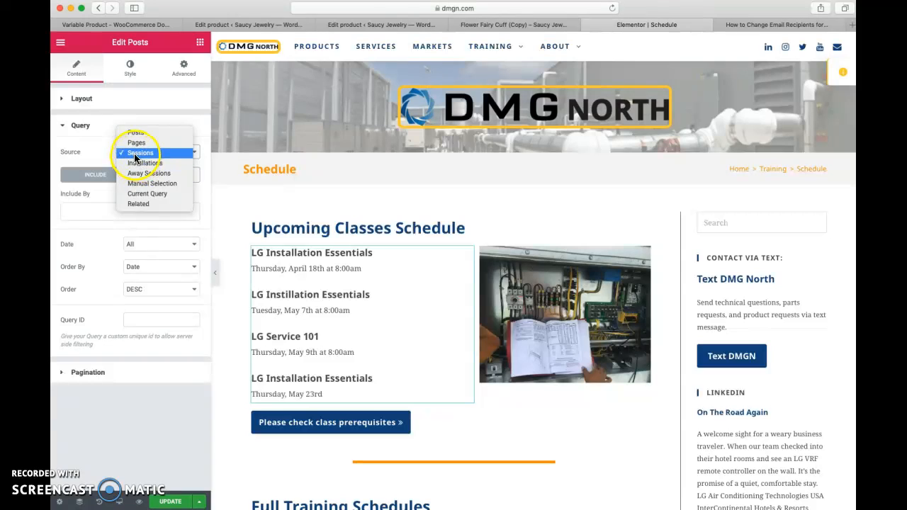
left_click(135, 153)
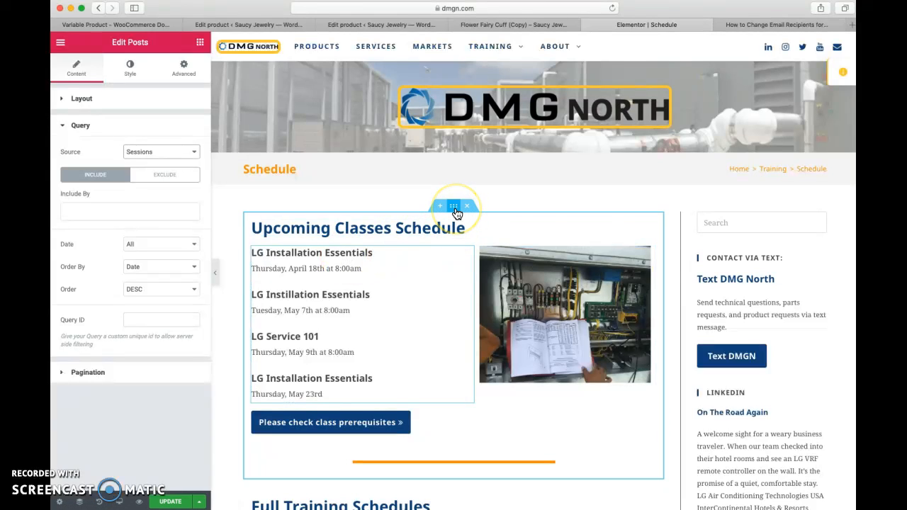
mouse_move(457, 214)
left_mouse_down()
mouse_move(348, 248)
mouse_move(263, 385)
mouse_move(280, 398)
left_mouse_up()
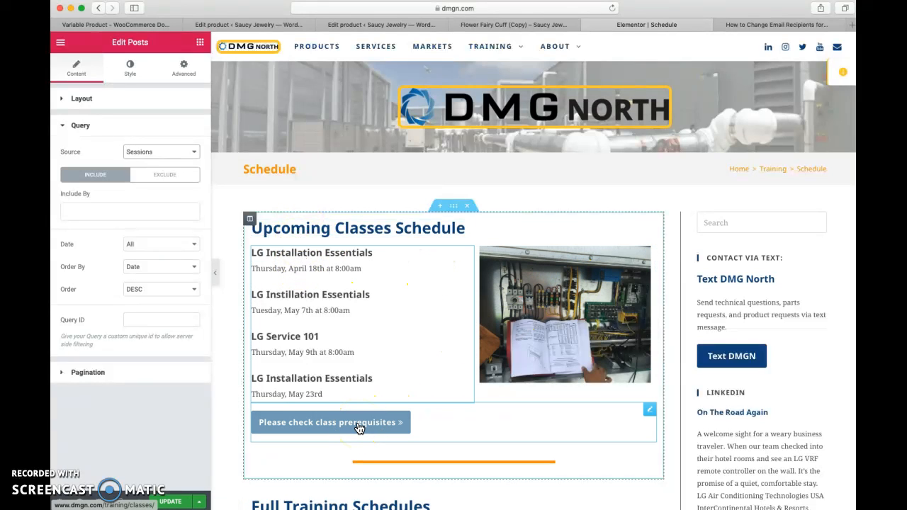
left_click(391, 460)
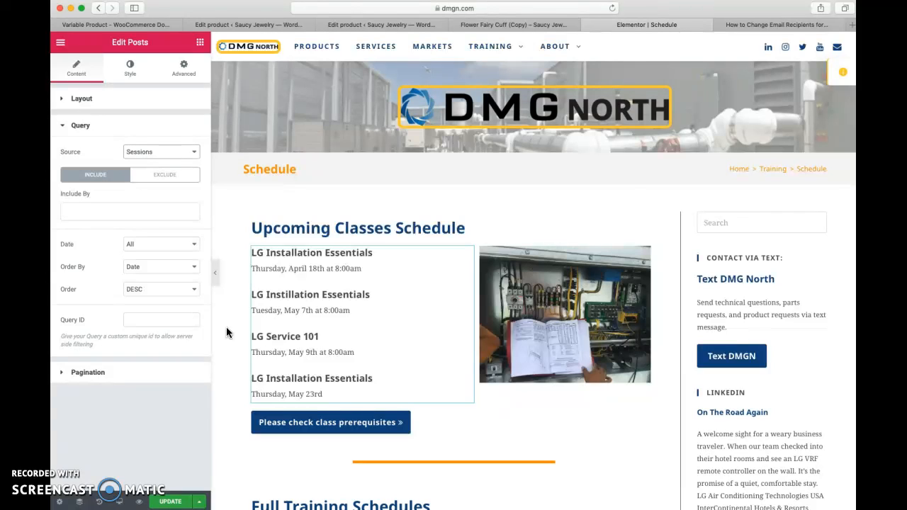
Step: Find the Dashboard with Elementor's Finder using "dash", and open it in a new browser tab
key("ctrl+e")
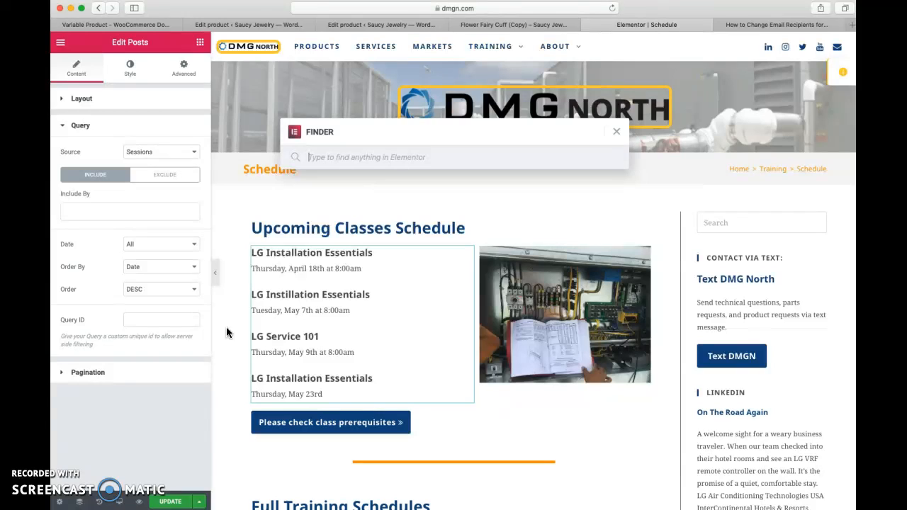
type("dash")
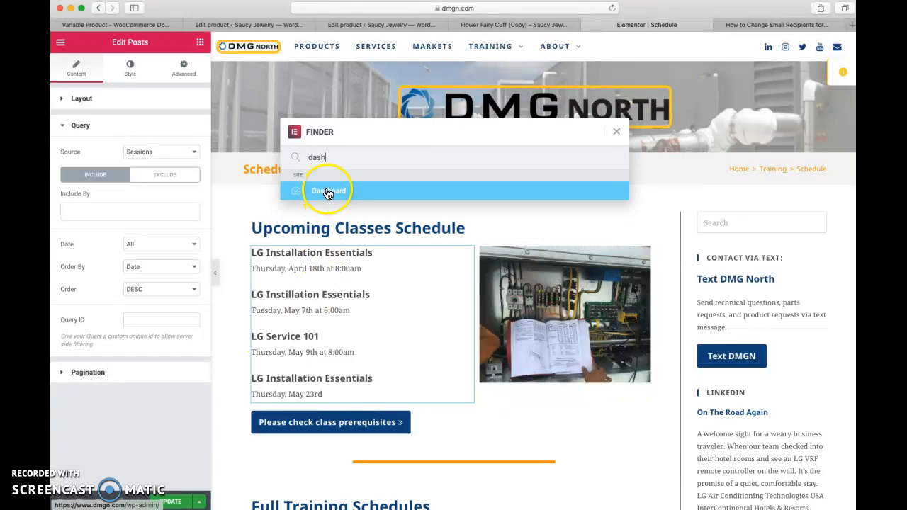
right_click(328, 194)
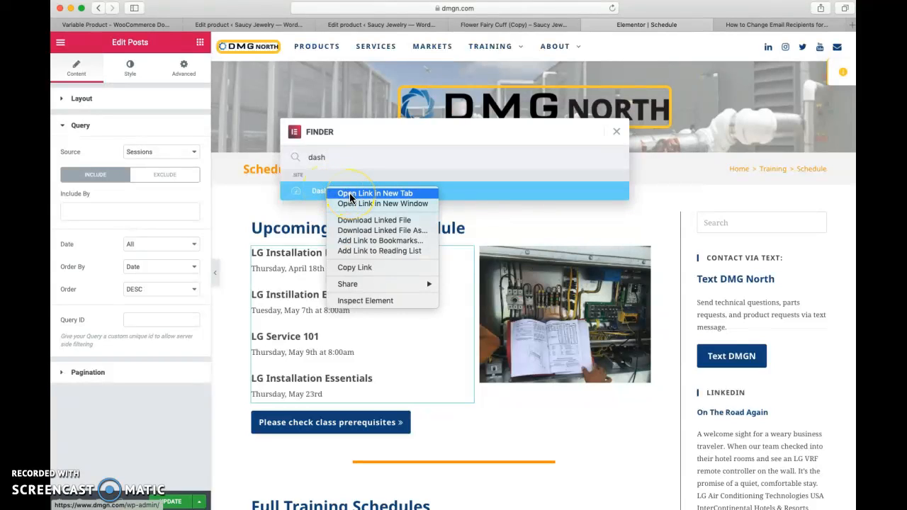
left_click(350, 193)
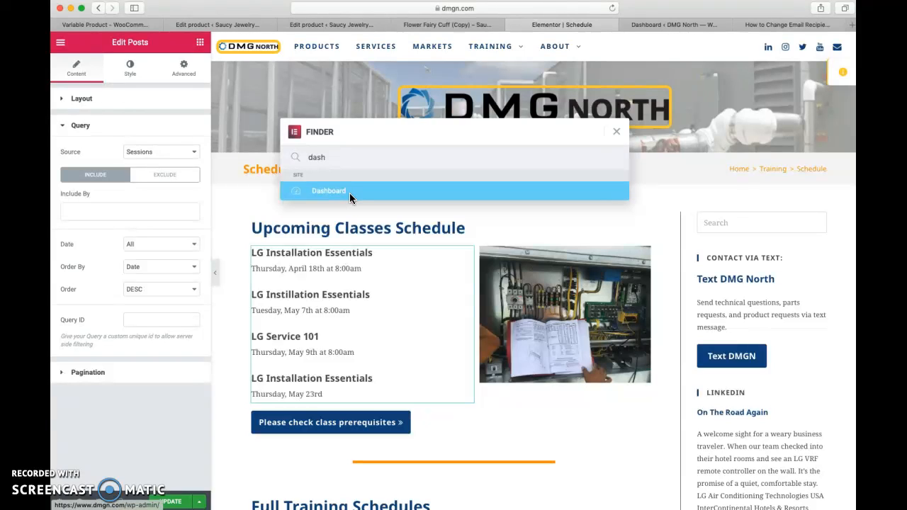
left_click(666, 25)
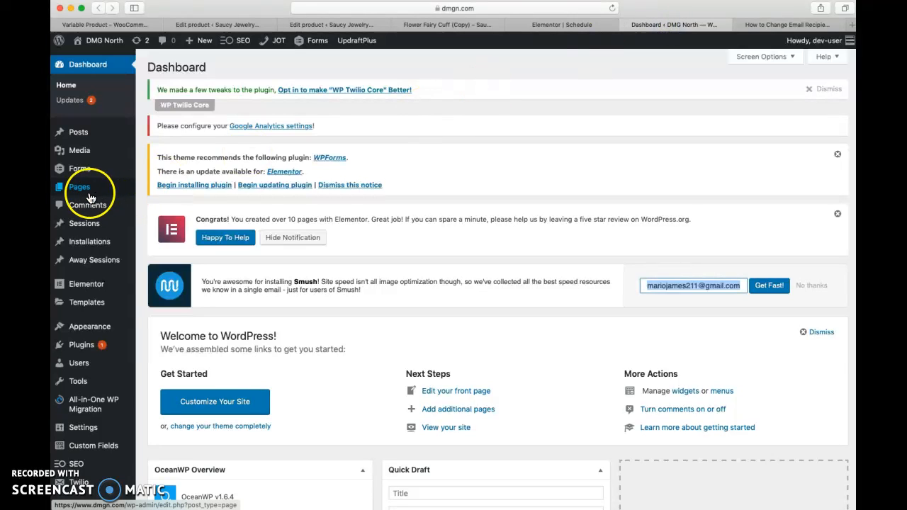
Step: Add a new WordPress page and expand its Page Attributes settings
mouse_move(117, 186)
left_click(148, 206)
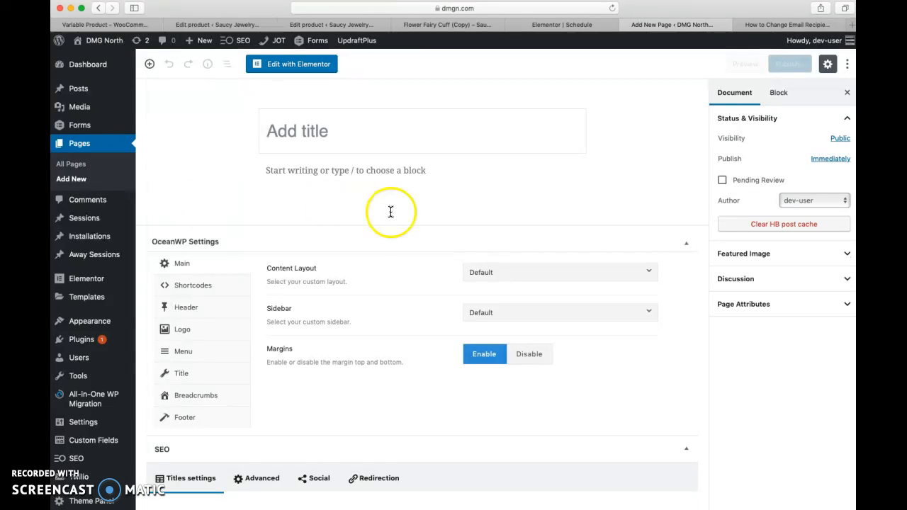
left_click(743, 306)
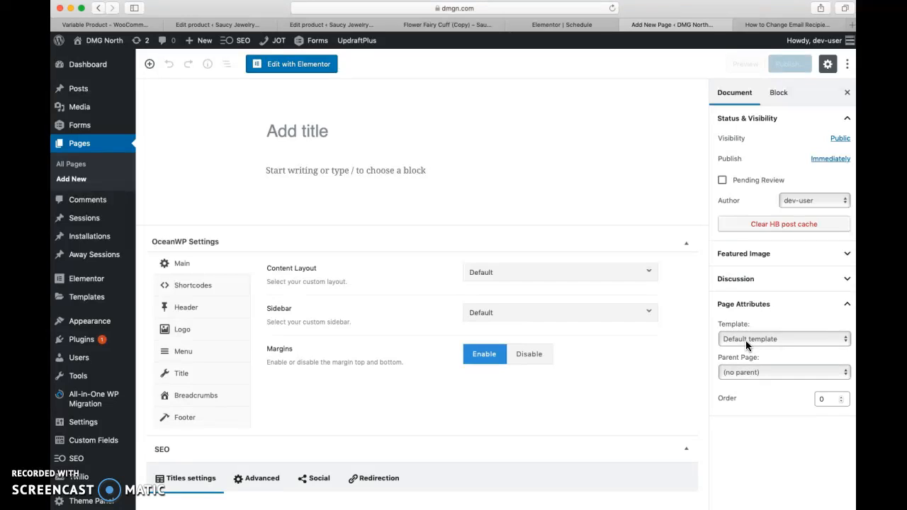
Step: Title the new page "Away Sessions" and open it for editing in Elementor
left_click(576, 145)
left_click(290, 129)
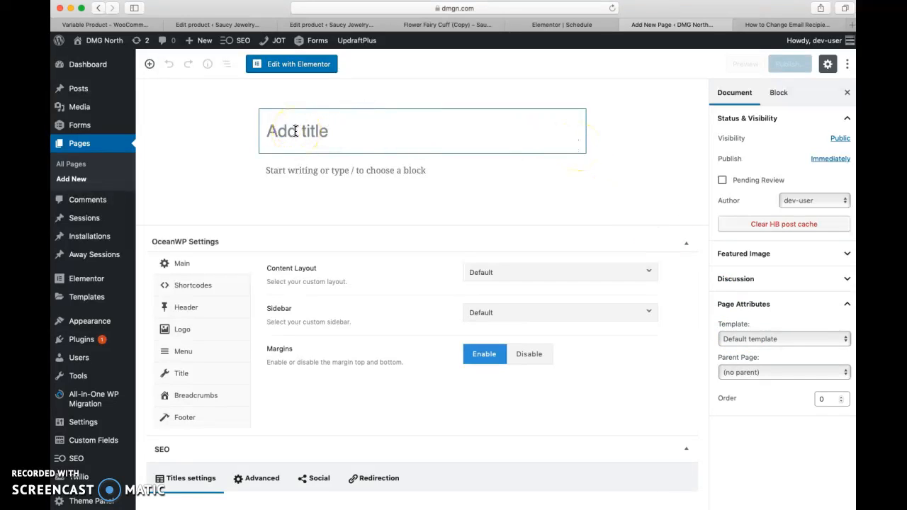
left_click(295, 131)
type("Away Sessions")
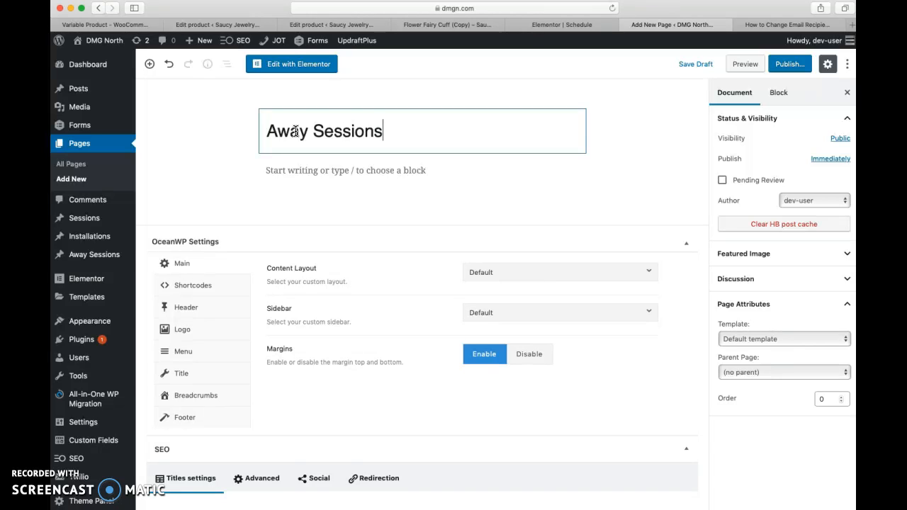
left_click(276, 65)
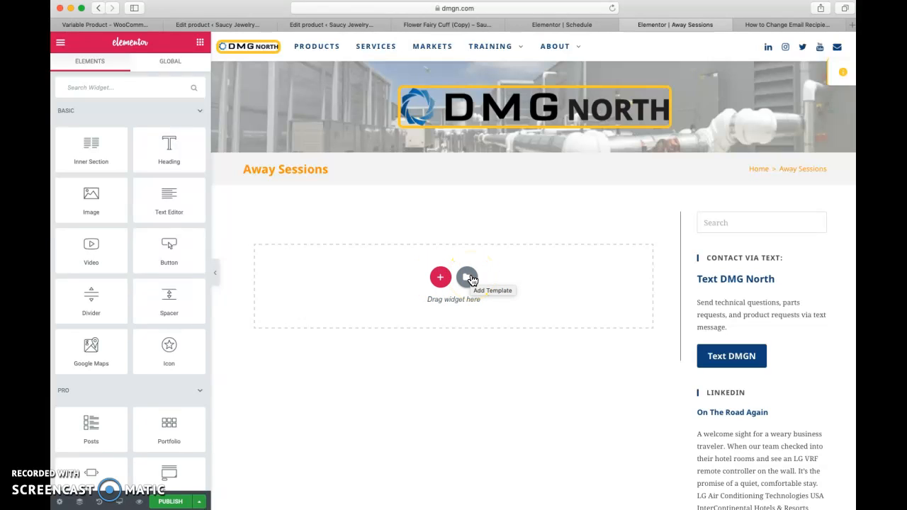
Step: Copy the whole Upcoming Classes Schedule section from the Schedule page and paste it into the empty Away Sessions page
left_click(575, 26)
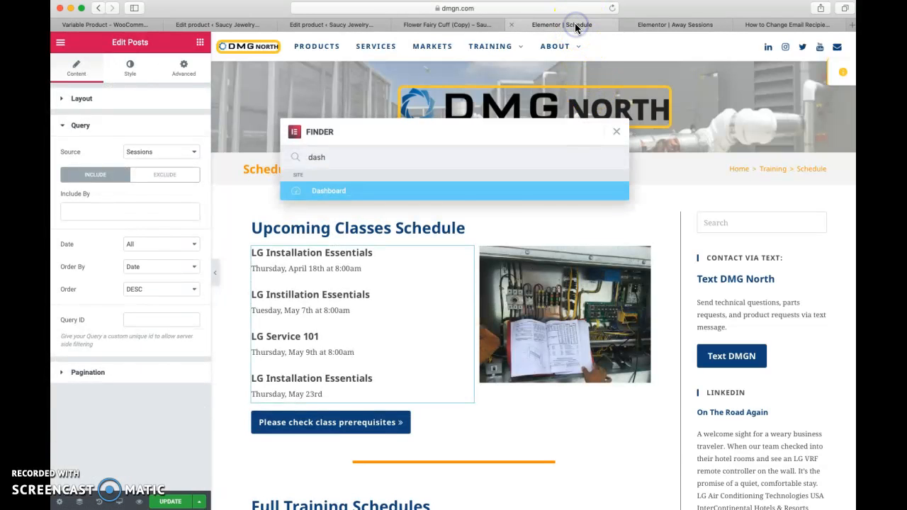
left_click(616, 134)
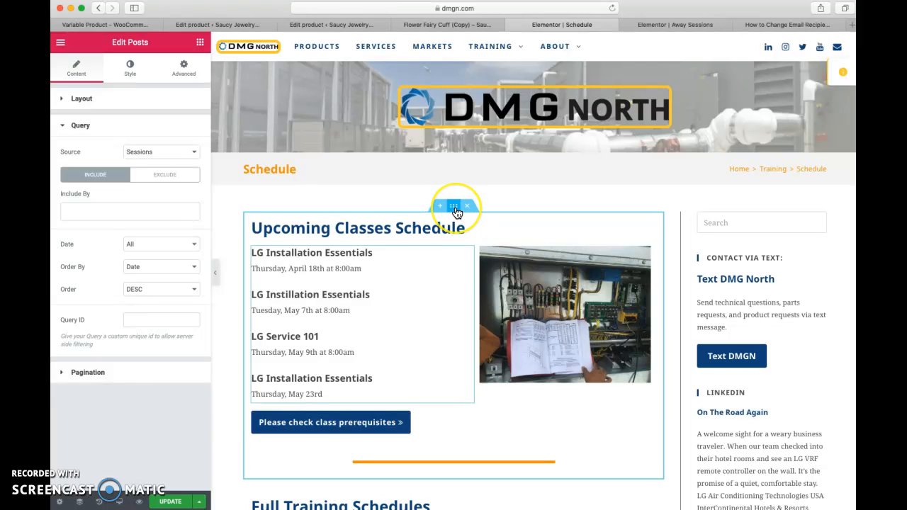
right_click(457, 213)
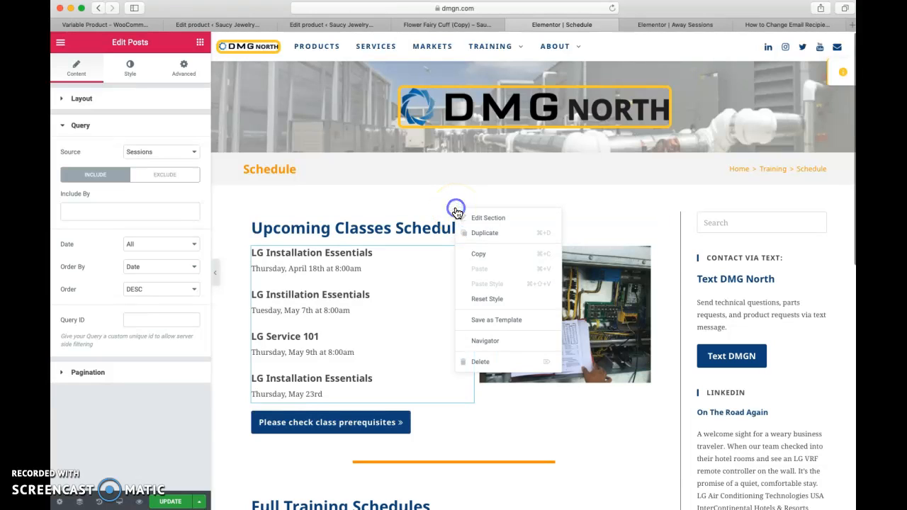
left_click(475, 255)
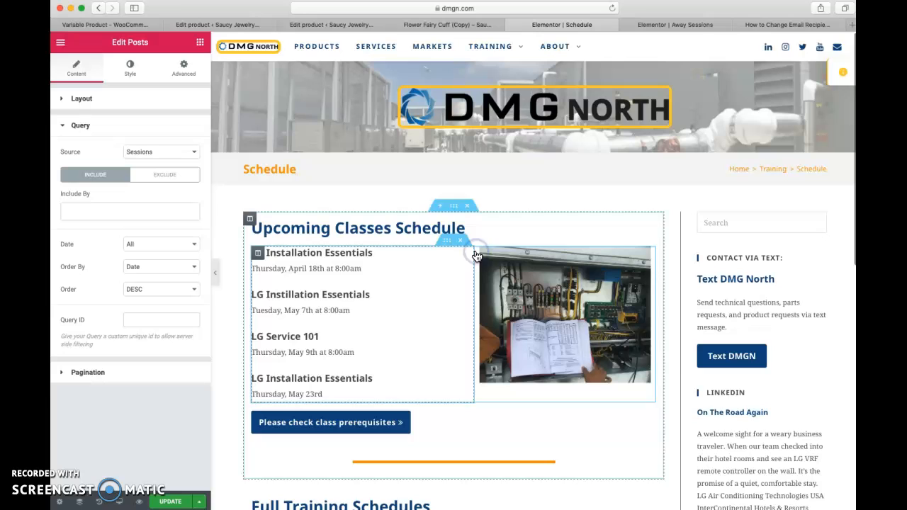
left_click(676, 25)
right_click(395, 289)
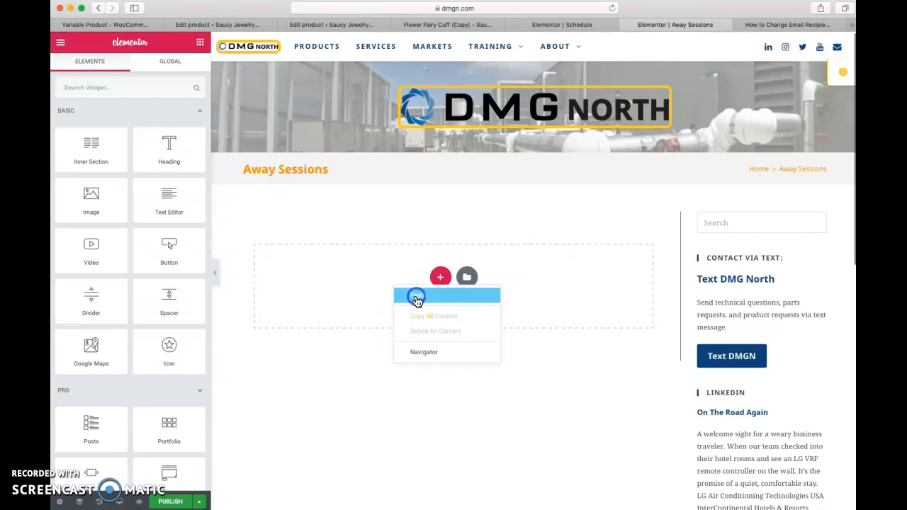
left_click(417, 296)
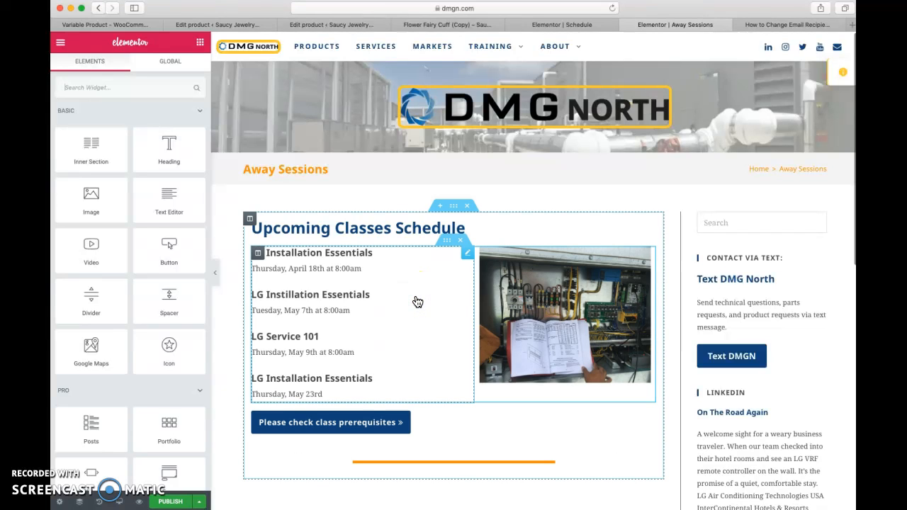
Step: Change the pasted section's heading text to "Upcoming Away Classes Schedule"
left_click(358, 231)
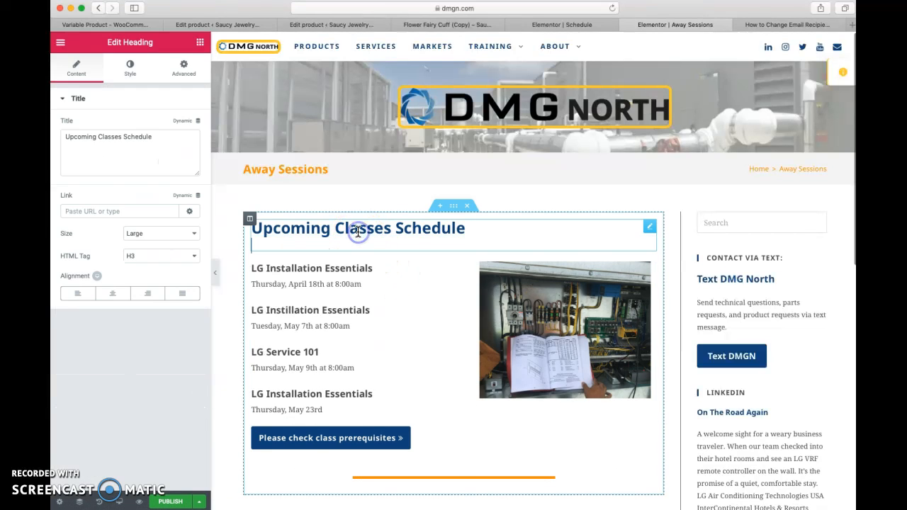
left_click(97, 139)
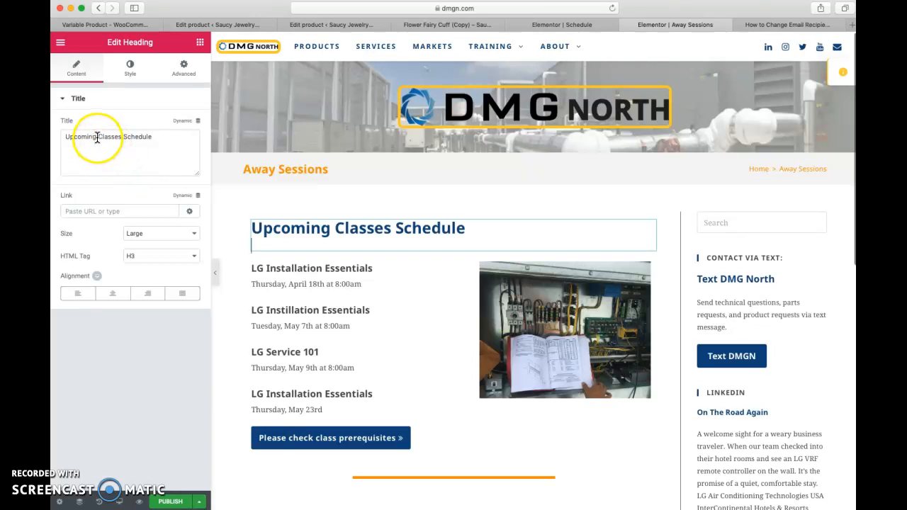
type("Away")
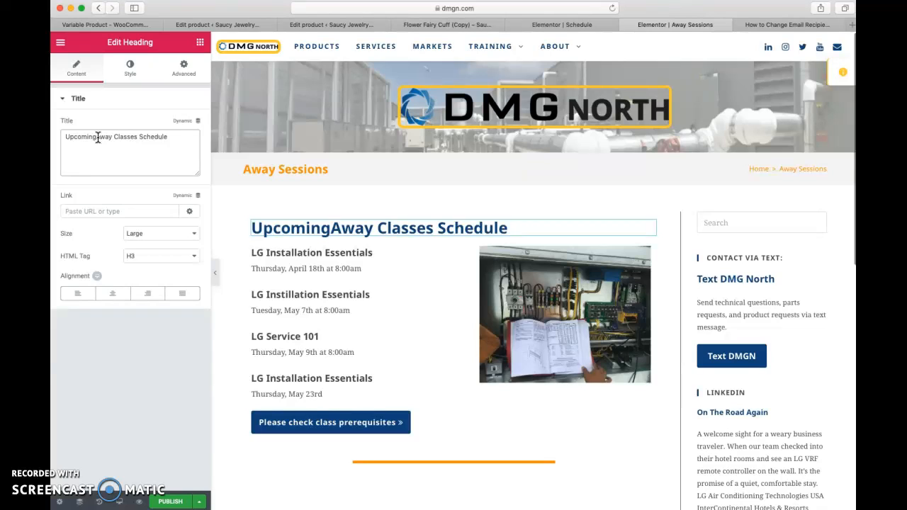
left_click(98, 137)
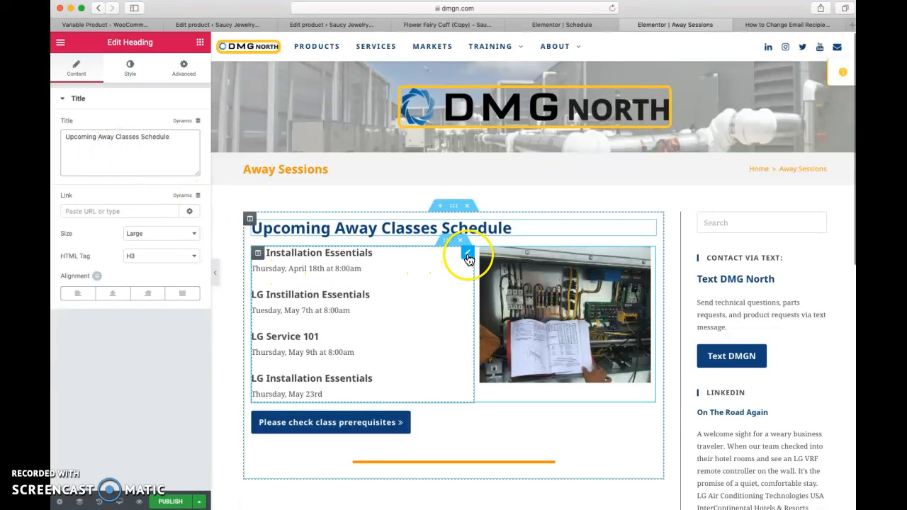
Step: Set the query source of the class list's Posts widget to Away Sessions
left_click(466, 253)
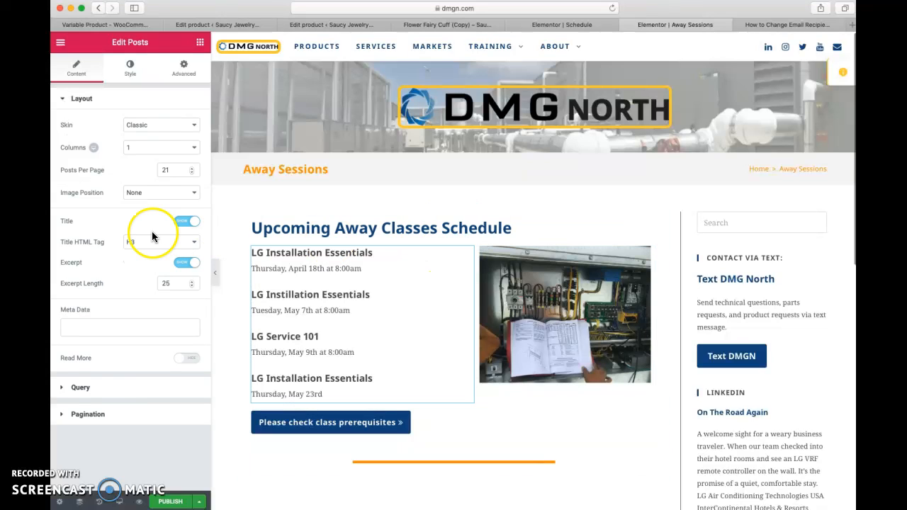
left_click(99, 394)
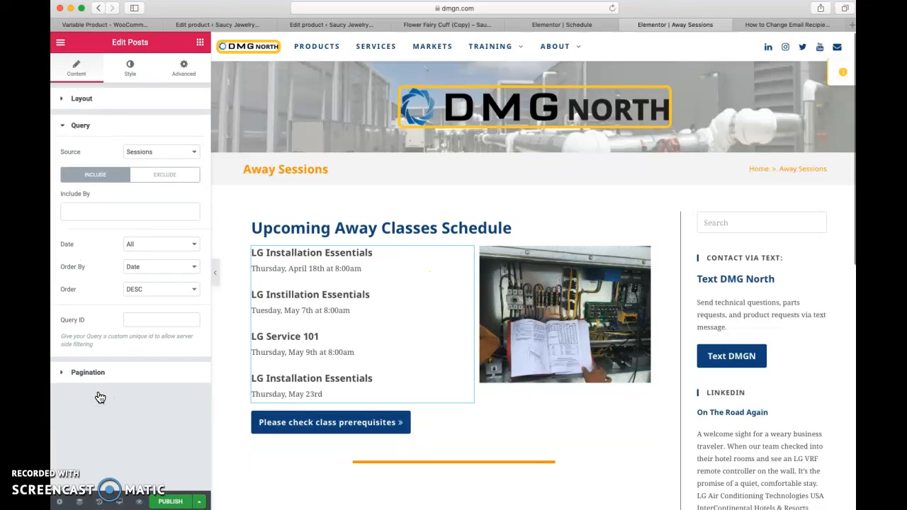
left_click(142, 154)
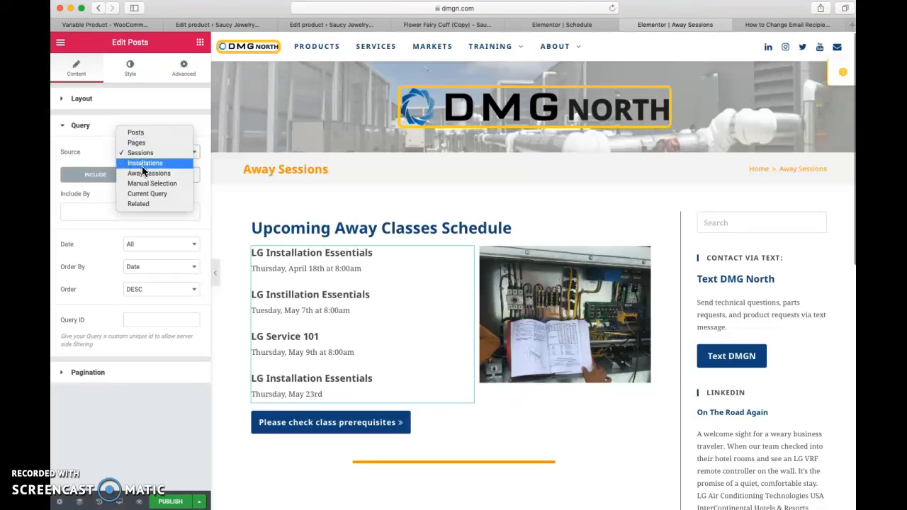
left_click(143, 173)
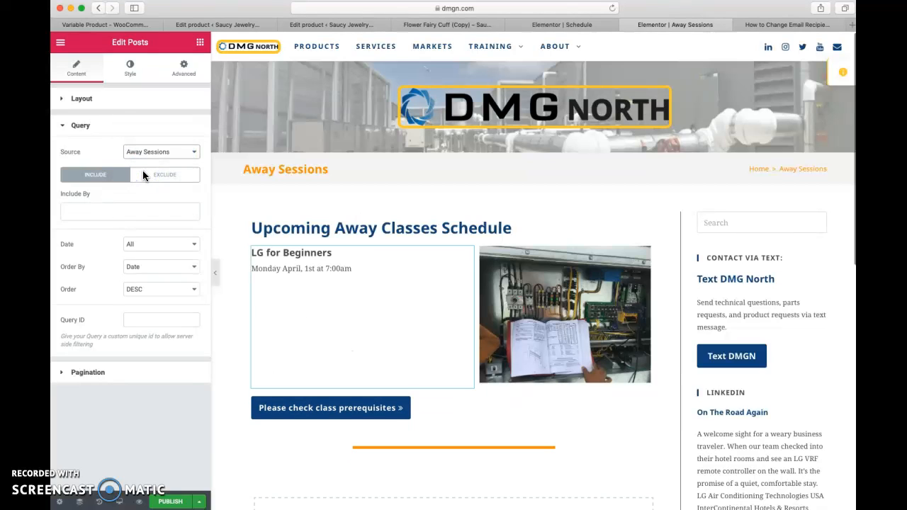
left_click(299, 322)
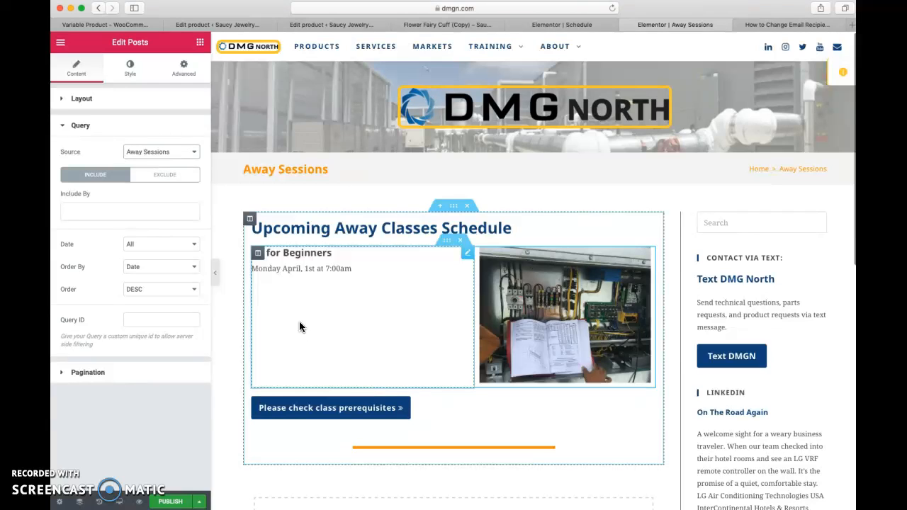
left_click(300, 255)
Step: Replace the section's image with 2019_General-Flyer_2.png from the media library, giving it the alt text "DMG North training flyer"
left_click(537, 313)
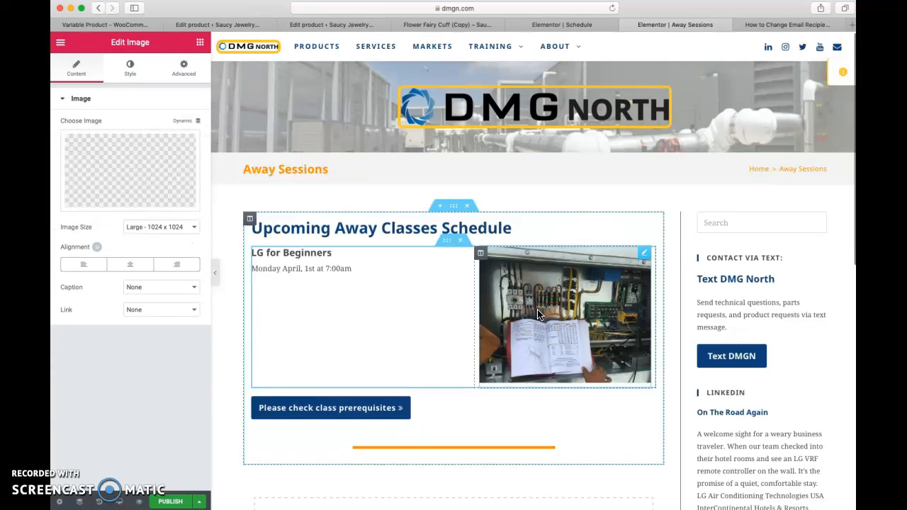
left_click(150, 182)
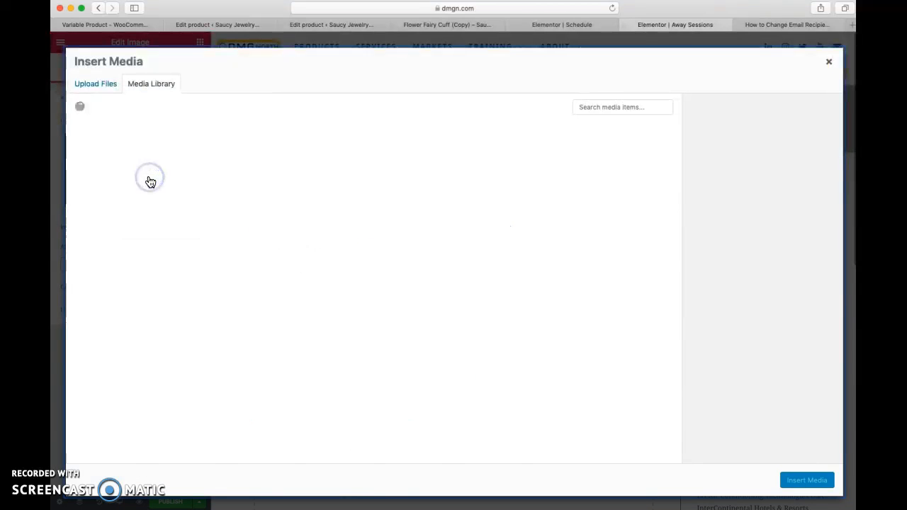
left_click(157, 173)
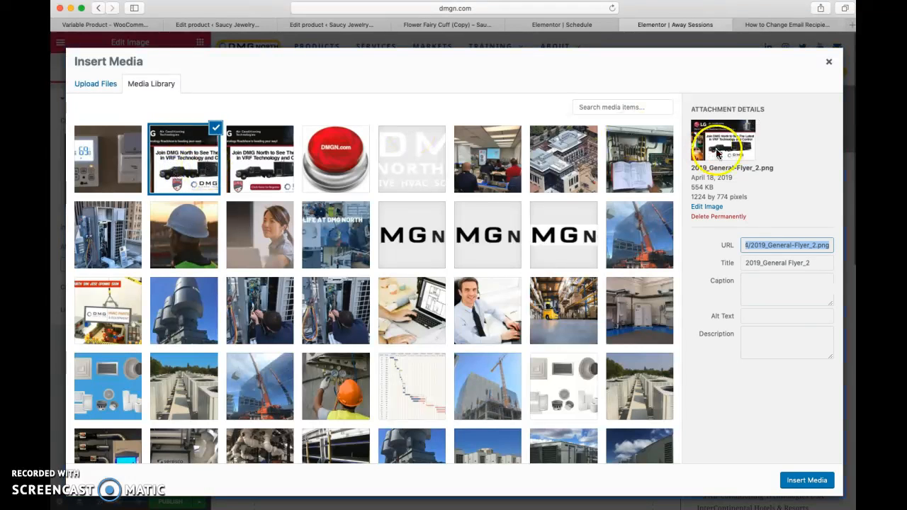
left_click(772, 316)
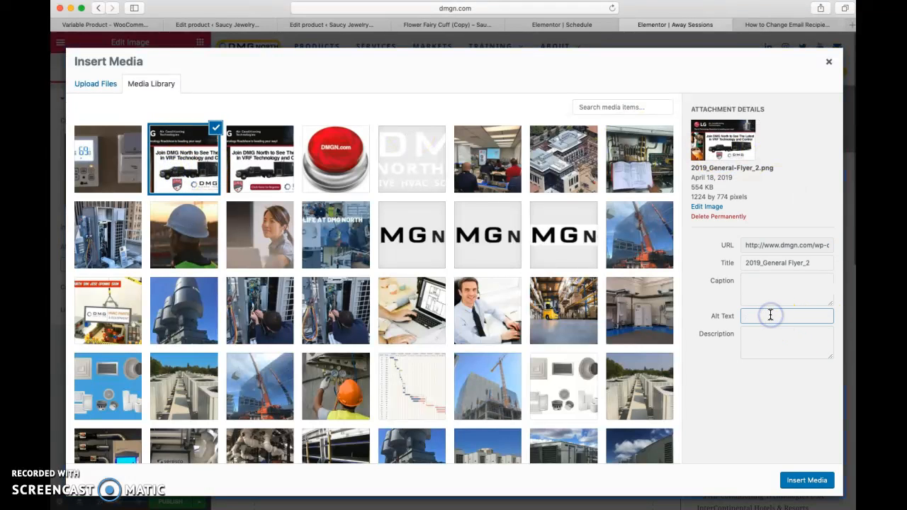
type("trai")
type("DM")
type("G North")
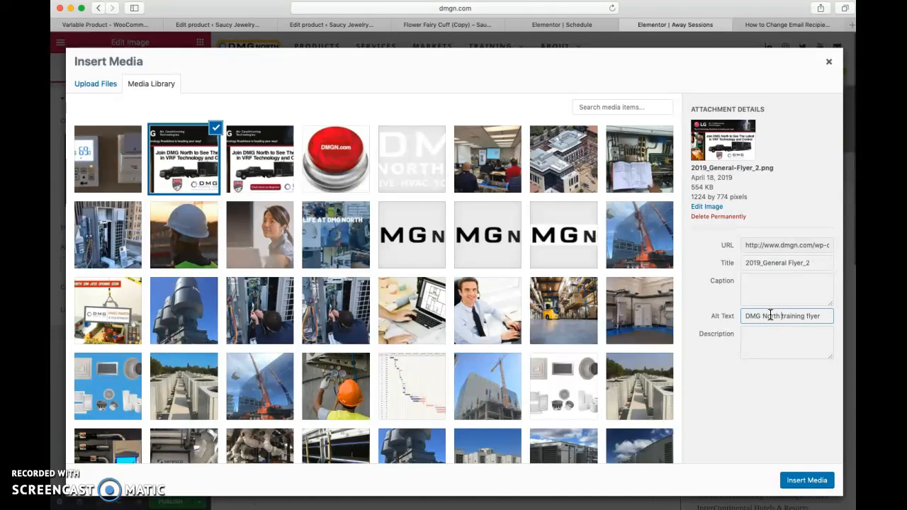
left_click(806, 480)
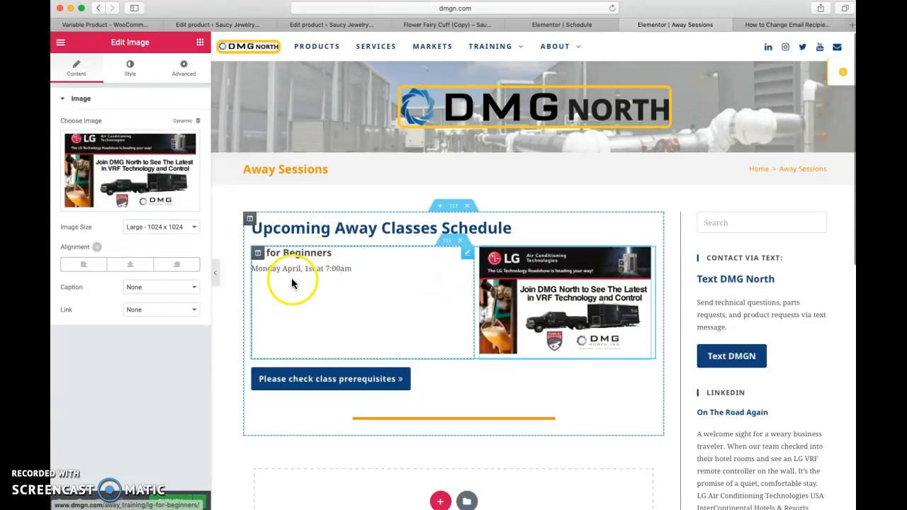
Step: Review the class list's query options, keeping Order By at Date and Source at Away Sessions, and publish the page
left_click(466, 252)
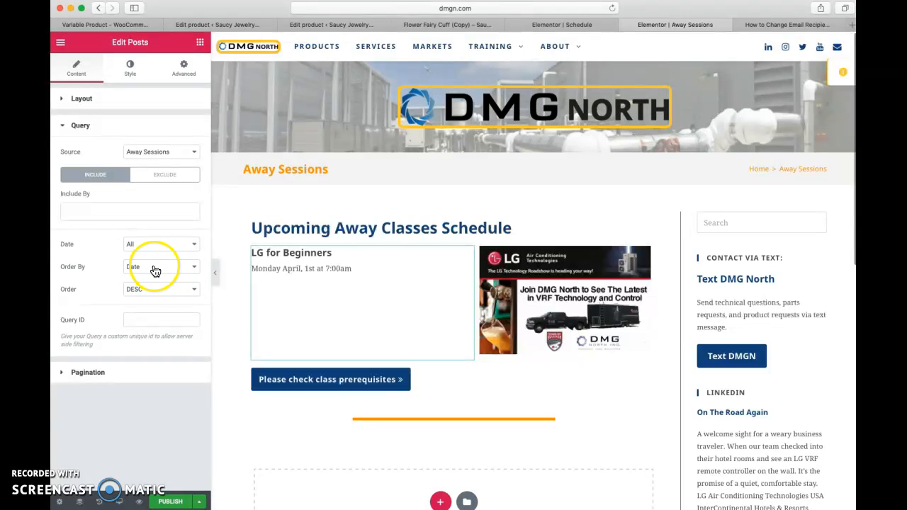
left_click(155, 270)
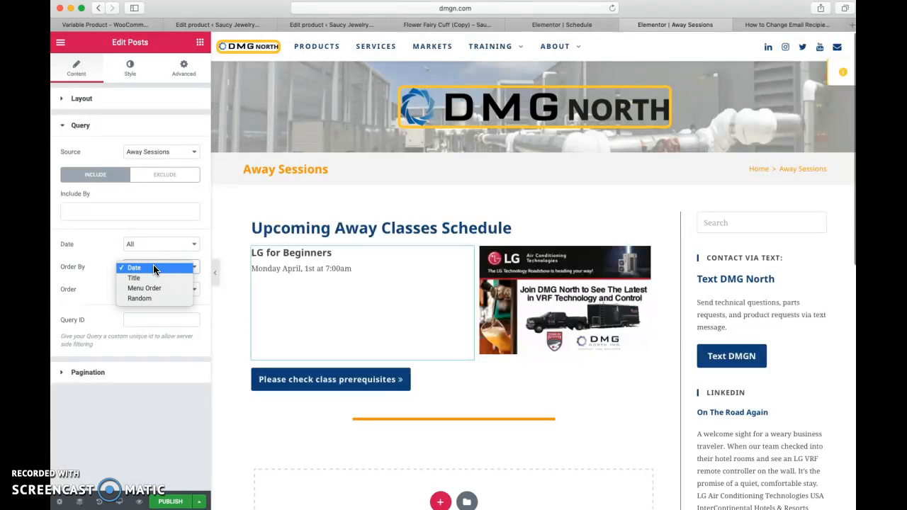
left_click(154, 268)
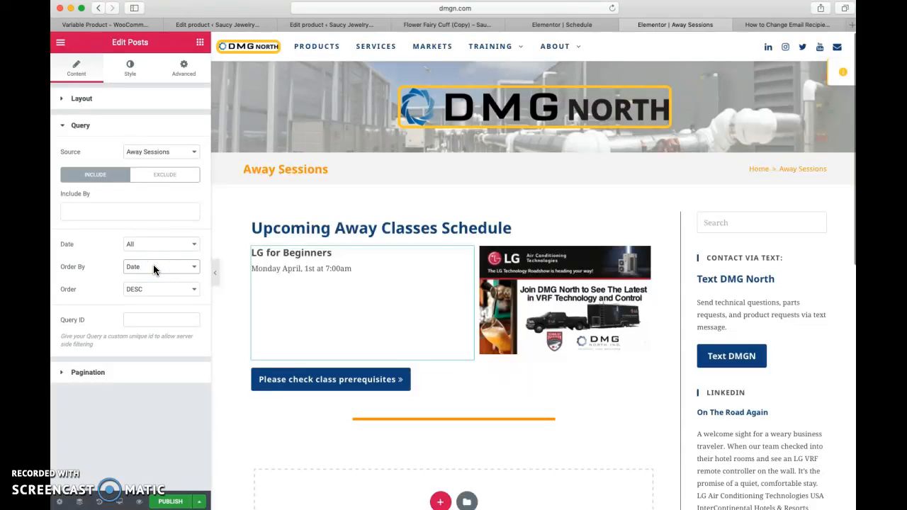
left_click(161, 156)
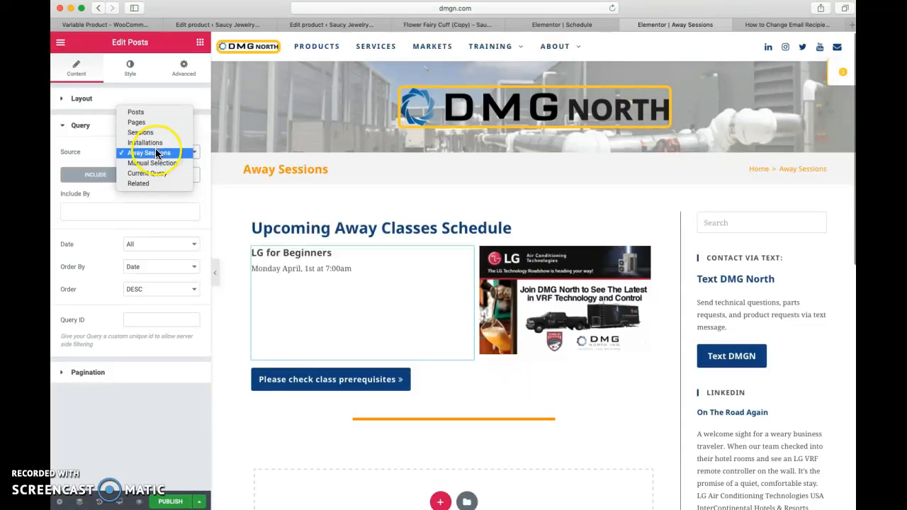
left_click(155, 151)
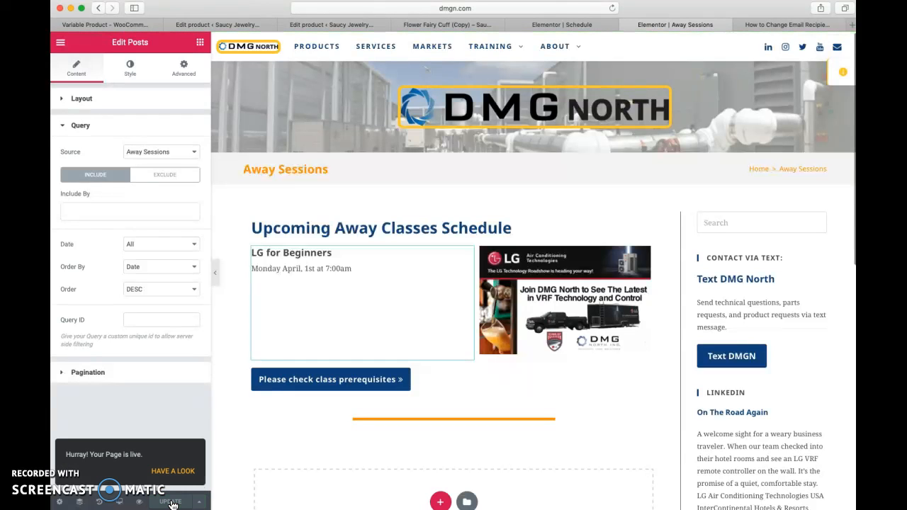
Step: Return to the Away Sessions page's WordPress editor, set its Parent Page to Training, and update the page
left_click(97, 10)
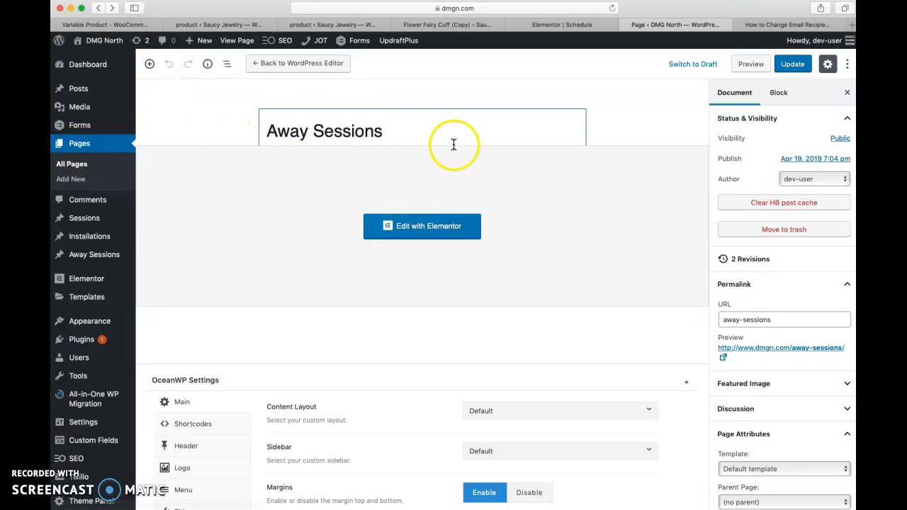
scroll(669, 370, "down", 3)
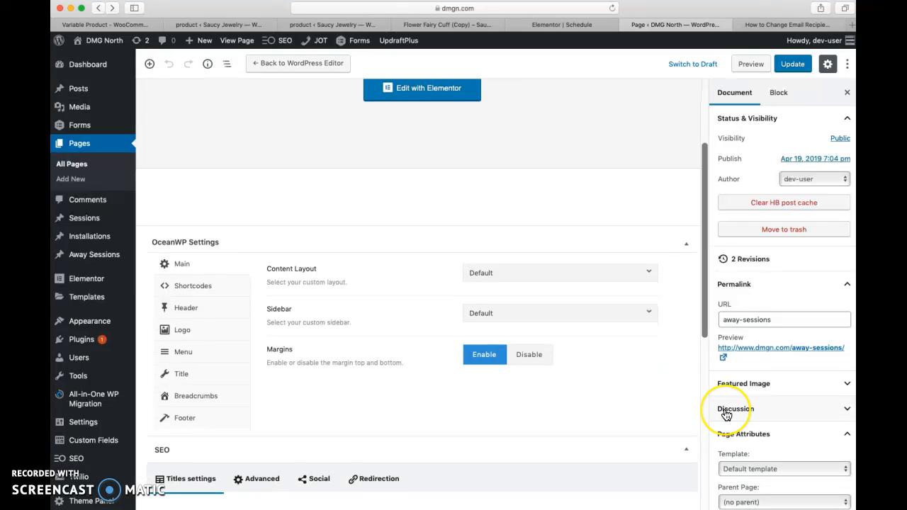
scroll(753, 408, "down", 2)
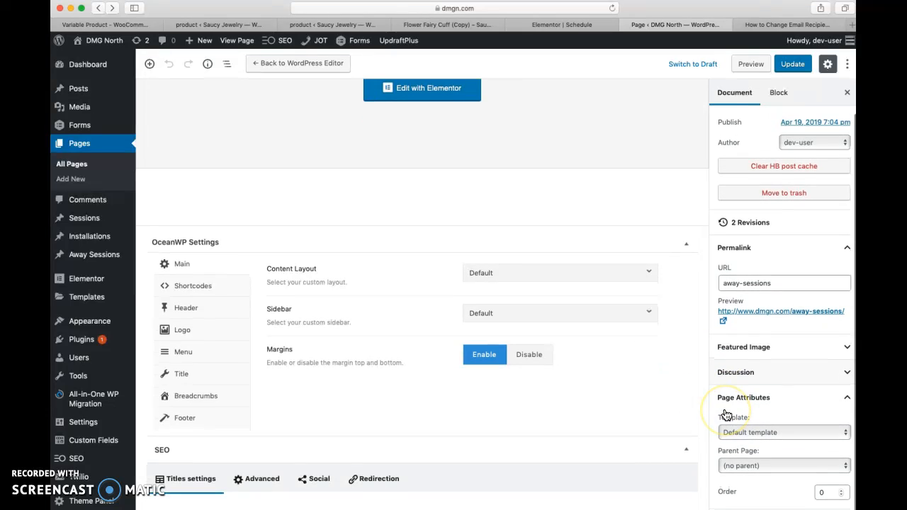
left_click(743, 469)
scroll(744, 468, "down", 5)
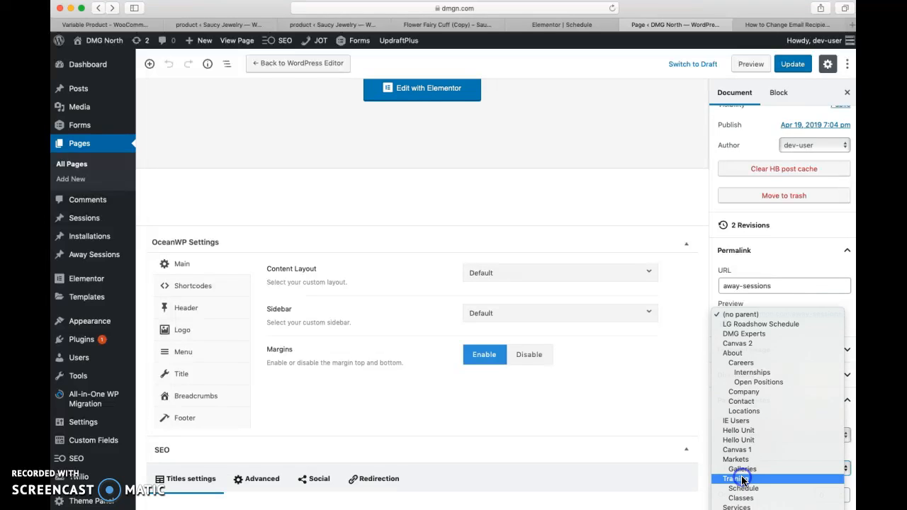
left_click(743, 479)
scroll(747, 428, "up", 2)
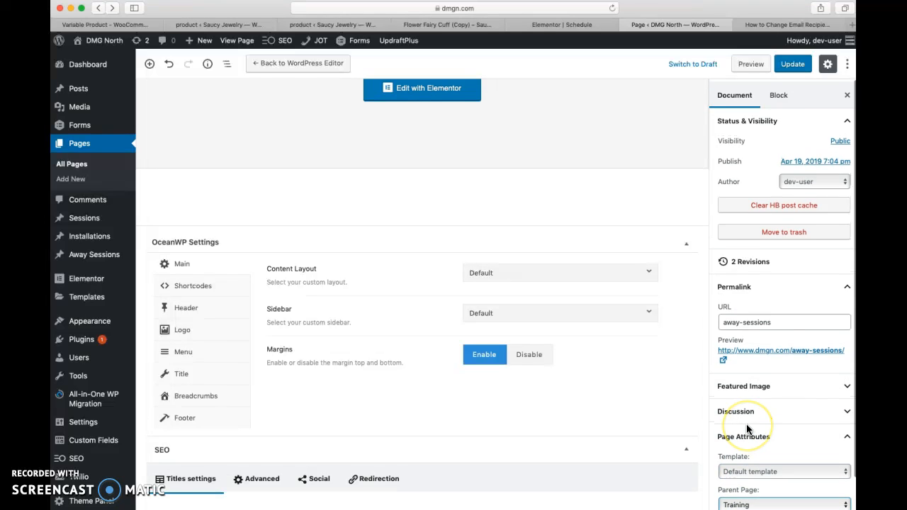
left_click(791, 64)
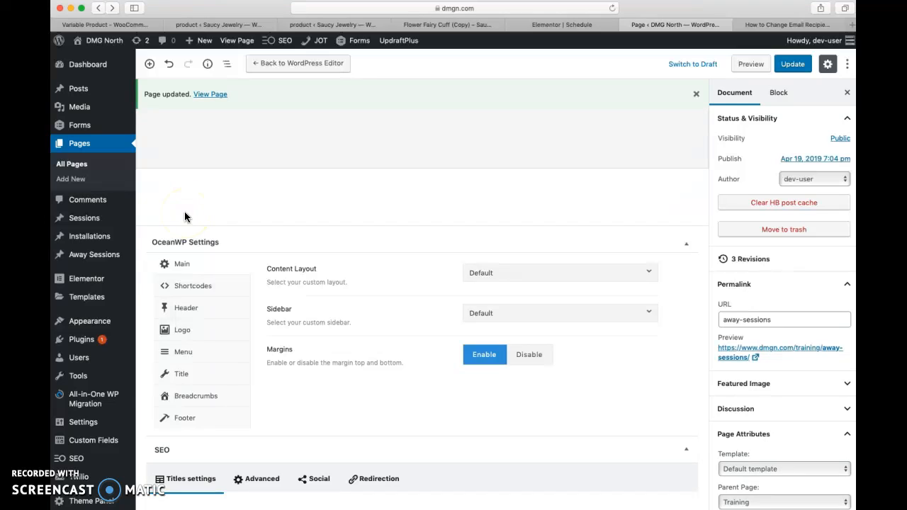
Step: Open the WordPress screen for editing the site's navigation menus
mouse_move(90, 328)
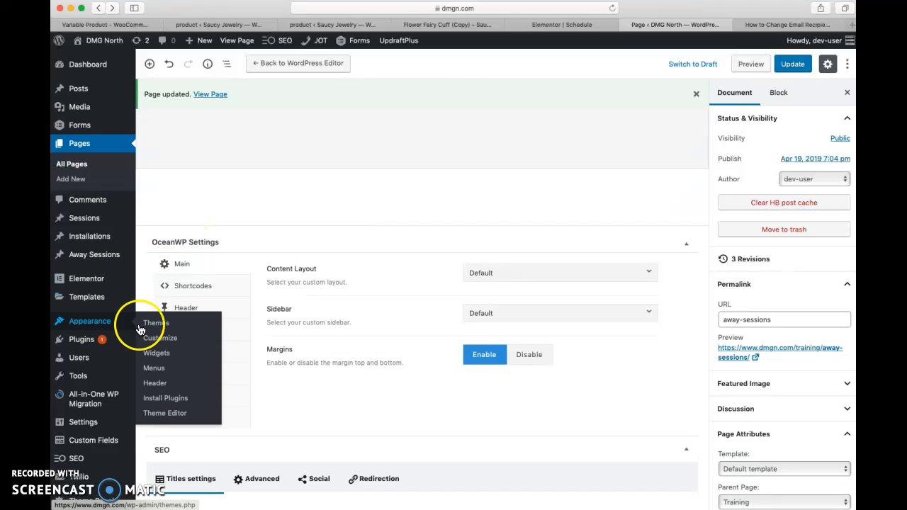
left_click(156, 372)
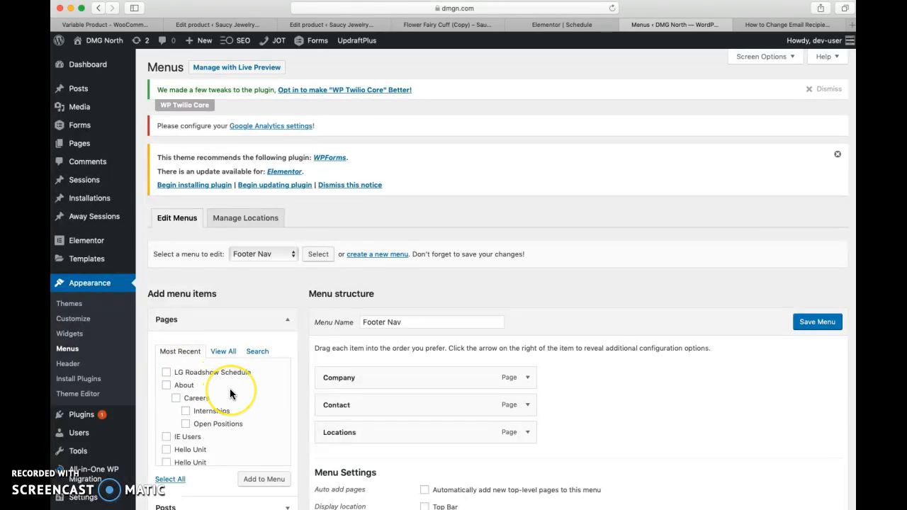
scroll(230, 388, "down", 5)
scroll(230, 388, "up", 3)
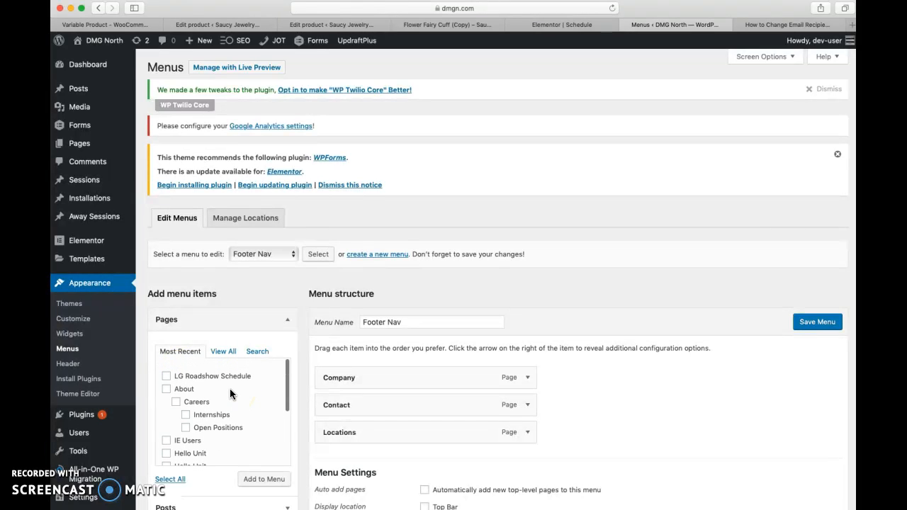
left_click(224, 351)
scroll(230, 409, "down", 10)
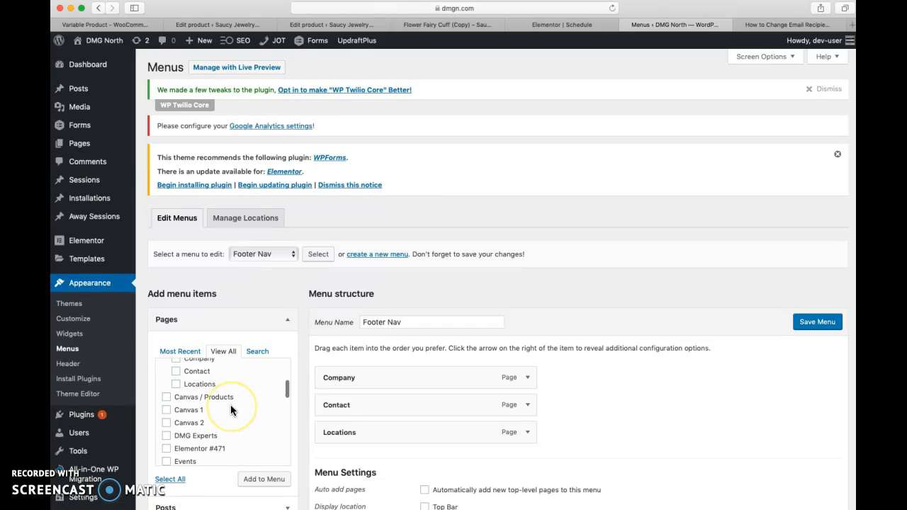
scroll(230, 409, "down", 10)
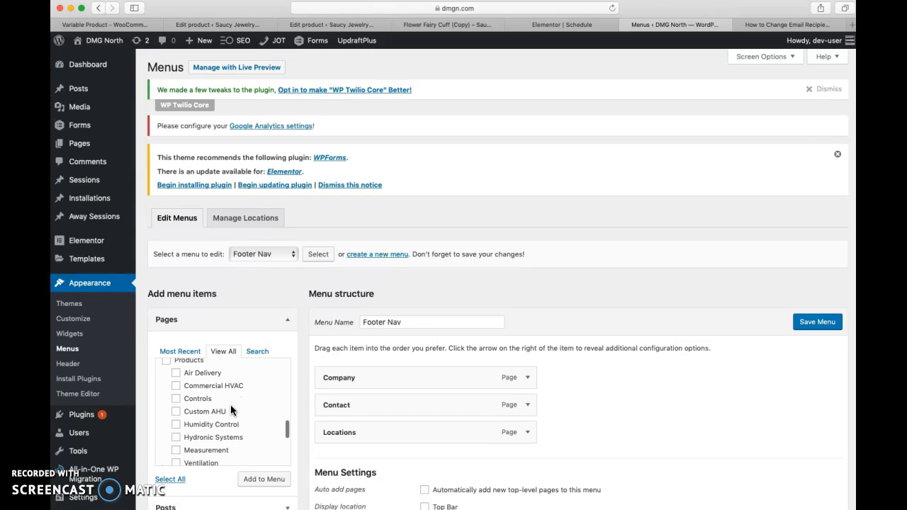
left_click(176, 426)
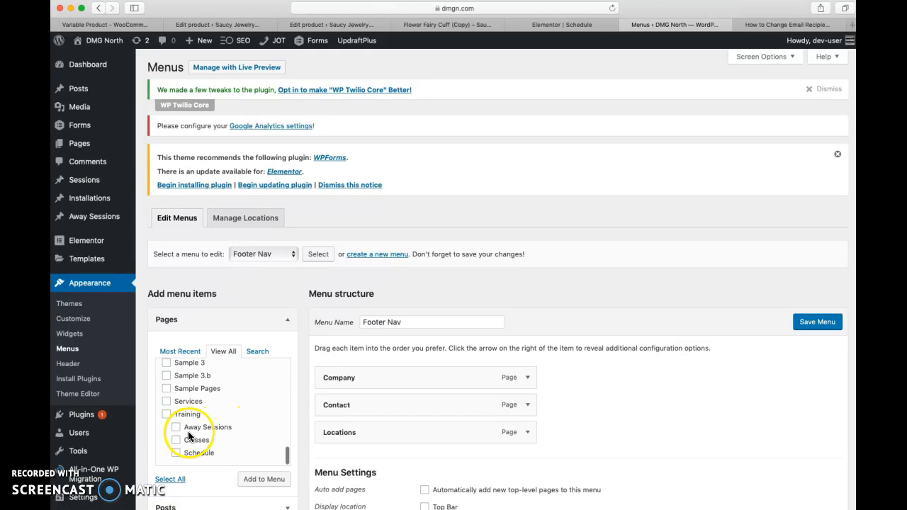
left_click(263, 481)
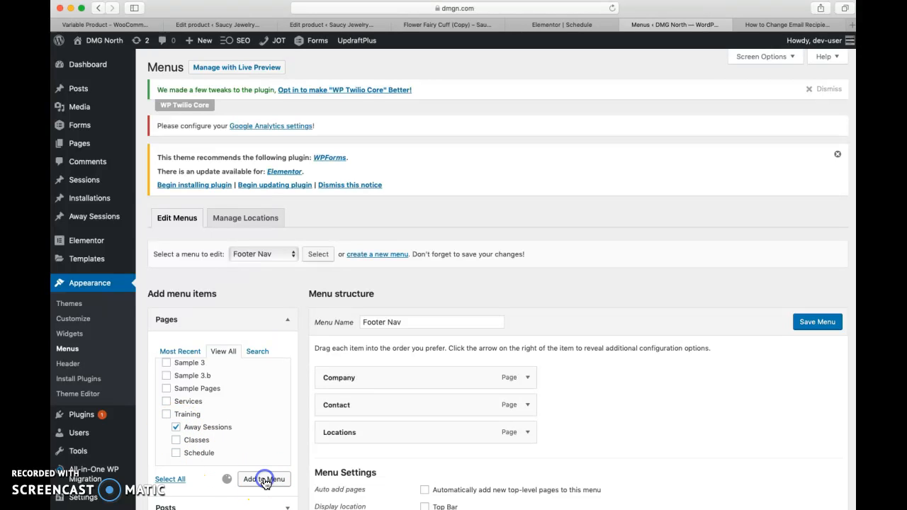
left_click(528, 460)
scroll(476, 470, "down", 3)
scroll(476, 470, "down", 5)
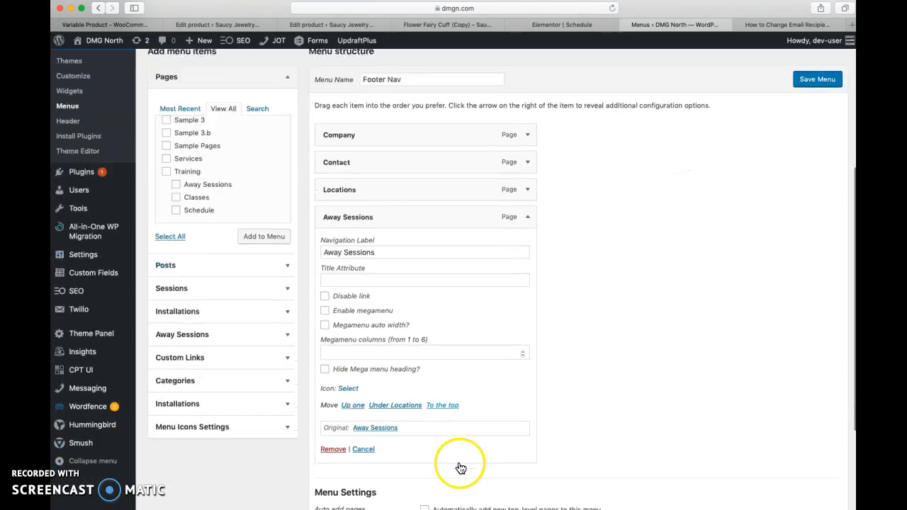
left_click(333, 444)
left_click(814, 115)
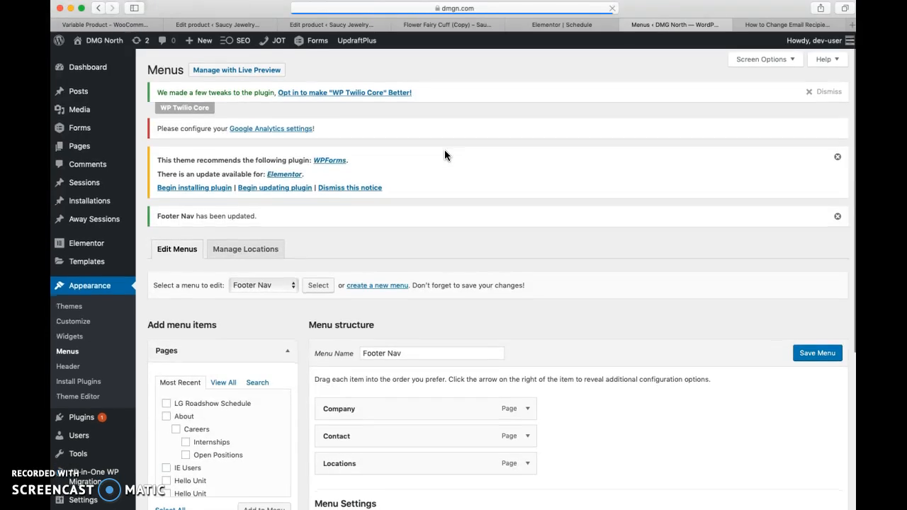
Step: Add the Away Sessions page to the Top Nav (Main) menu as a sub item of Training after Classes, and save the menu
left_click(255, 282)
left_click(255, 294)
left_click(318, 283)
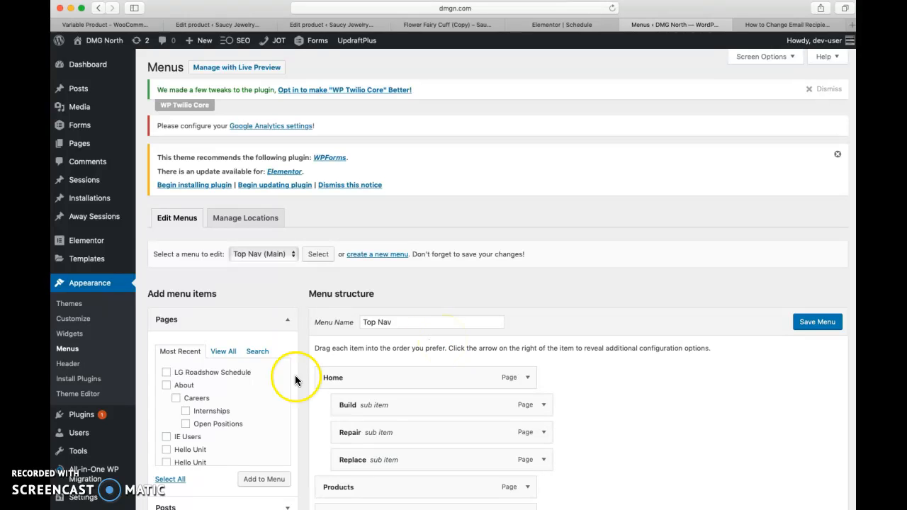
left_click(225, 352)
scroll(229, 399, "down", 10)
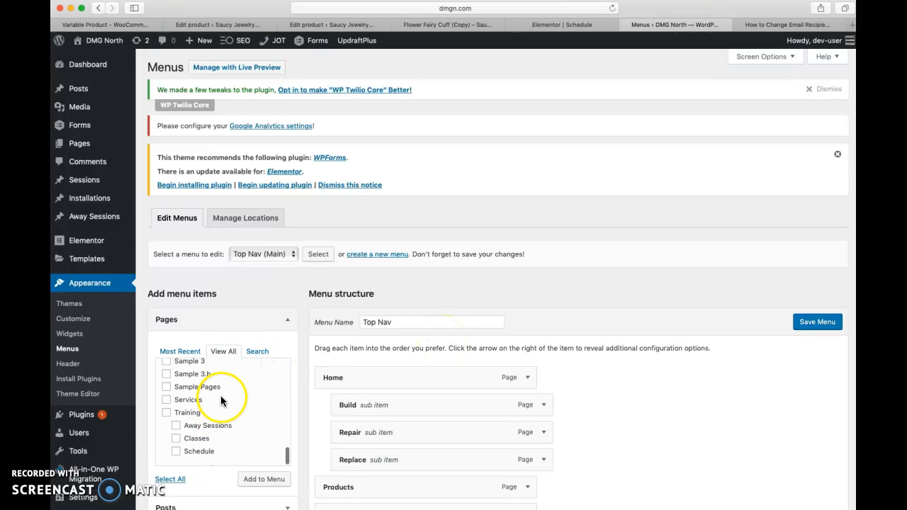
left_click(259, 479)
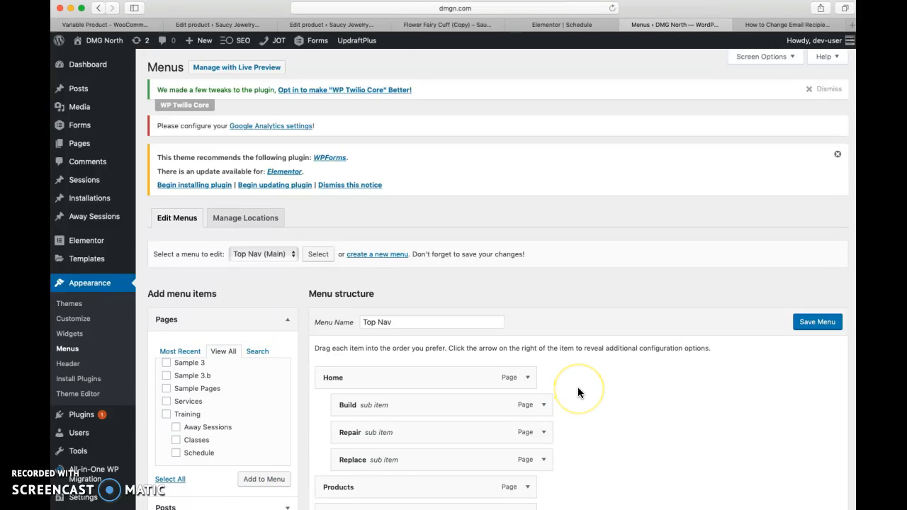
scroll(577, 387, "down", 10)
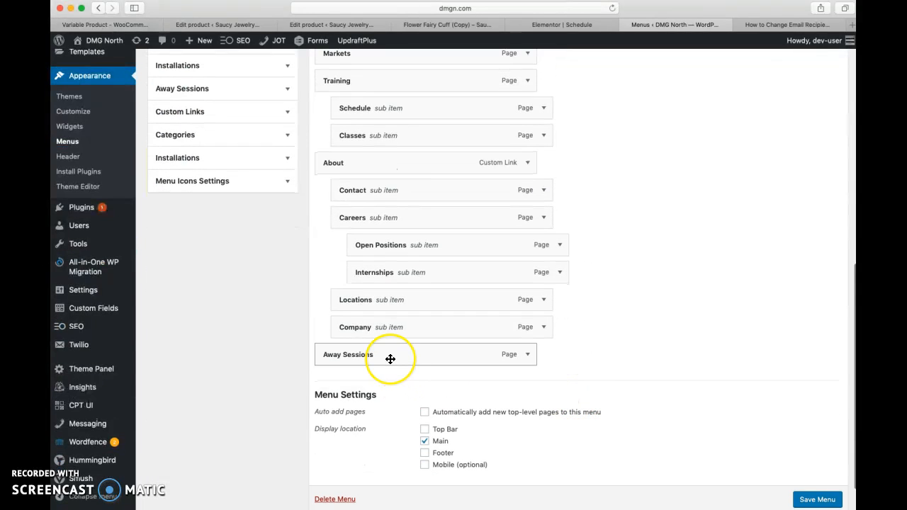
left_click_drag(390, 359, 408, 165)
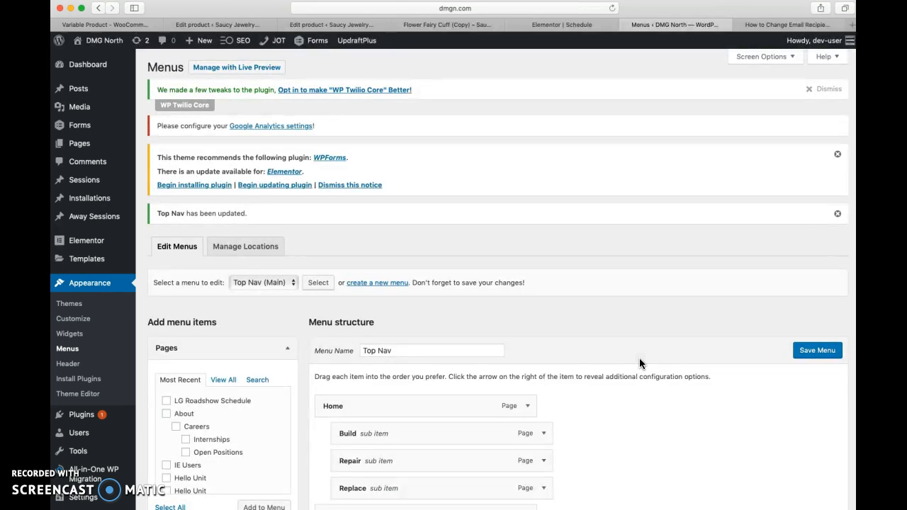
Step: Switch to the live site in Chrome, reload it, and check the Away Sessions page and its LG for Beginners session
key("ctrl+Up")
left_click(304, 219)
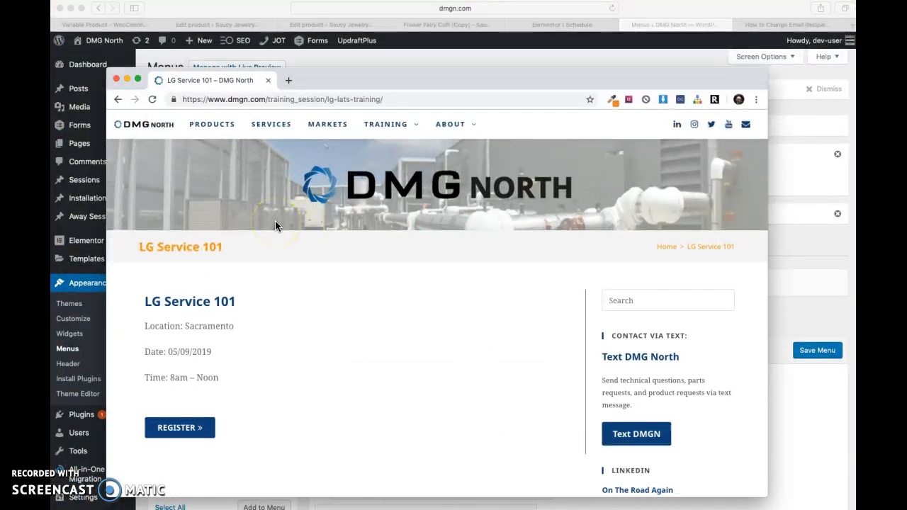
left_click(479, 86)
key("super+r")
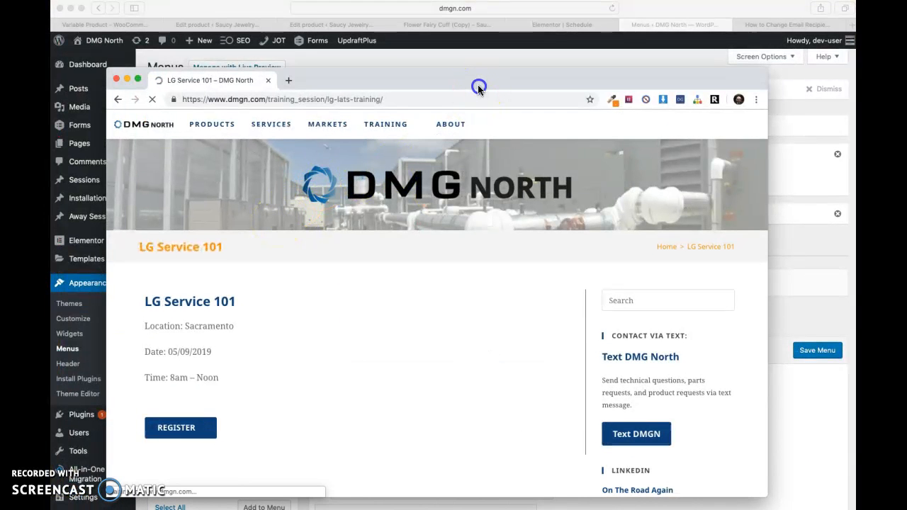
mouse_move(390, 127)
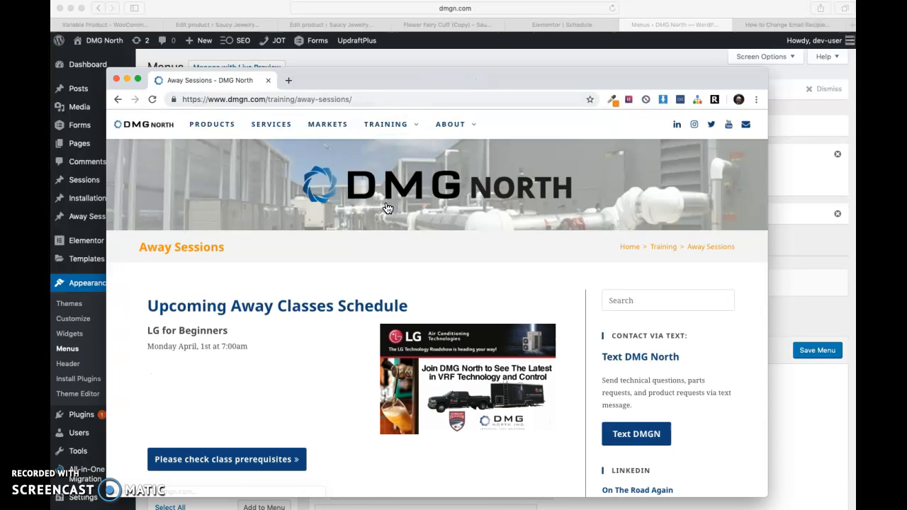
left_click(190, 335)
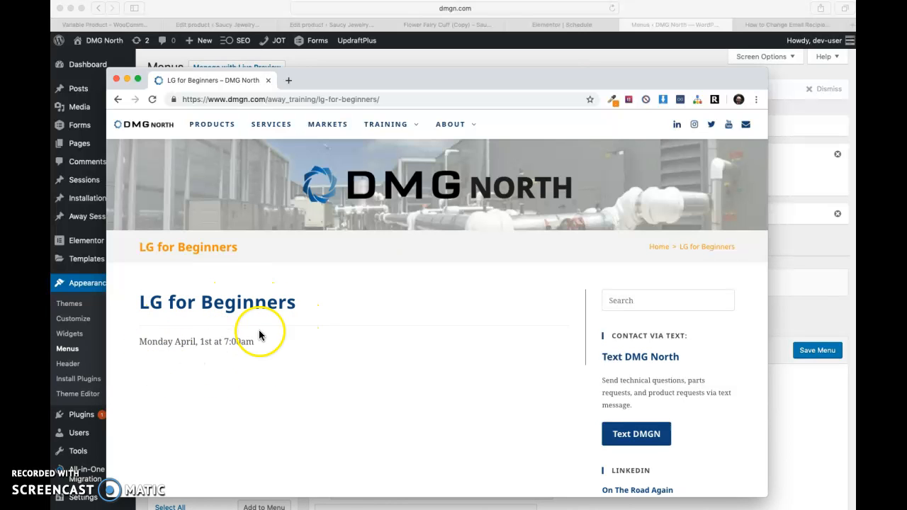
left_click(117, 99)
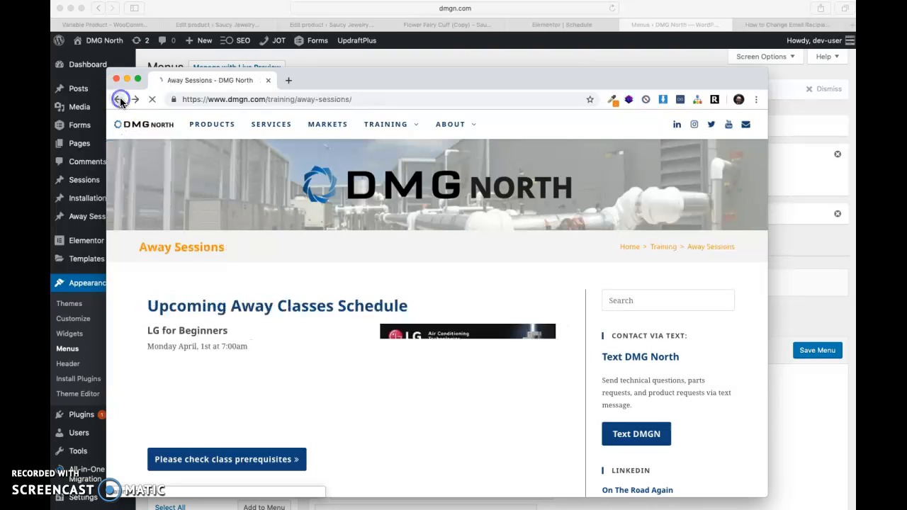
Step: Review the live Classes, Training and Schedule pages and the LG Instillation Essentials session, then return to the WordPress window
mouse_move(397, 136)
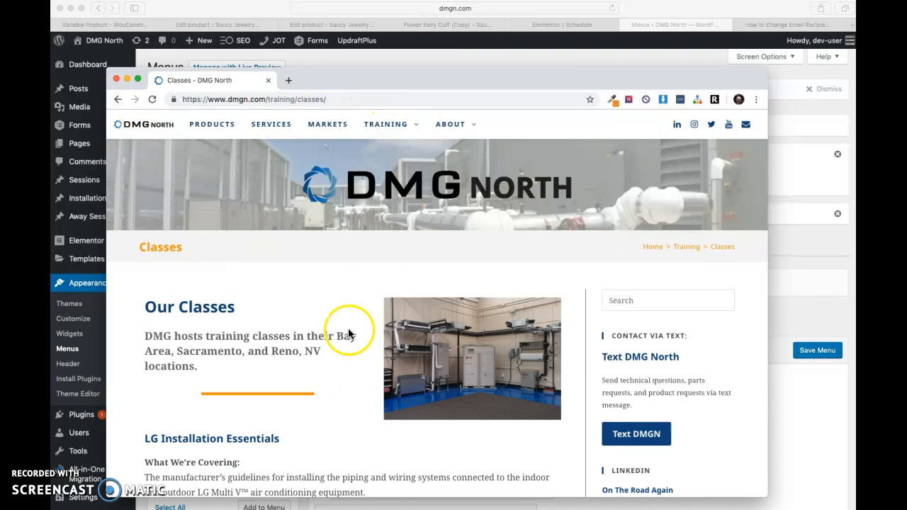
left_click(372, 126)
scroll(279, 401, "down", 5)
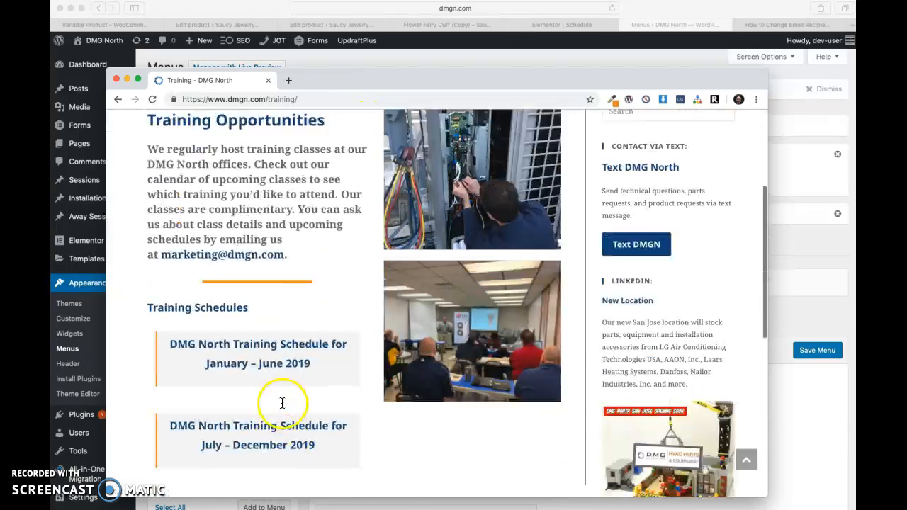
scroll(348, 121, "up", 5)
mouse_move(375, 125)
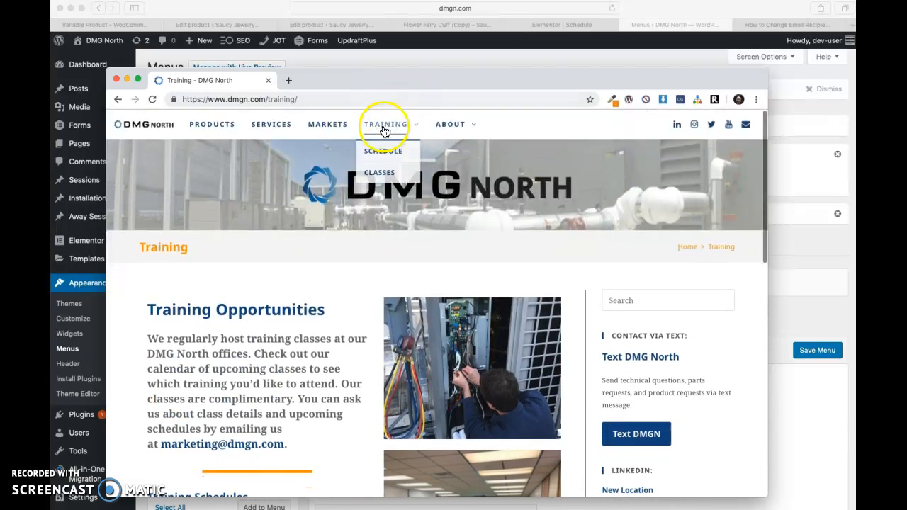
left_click(383, 153)
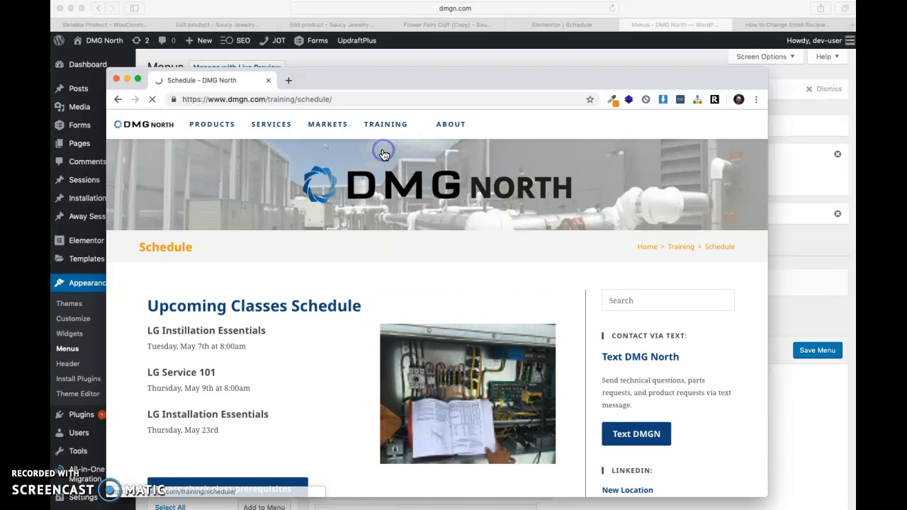
scroll(316, 299, "down", 3)
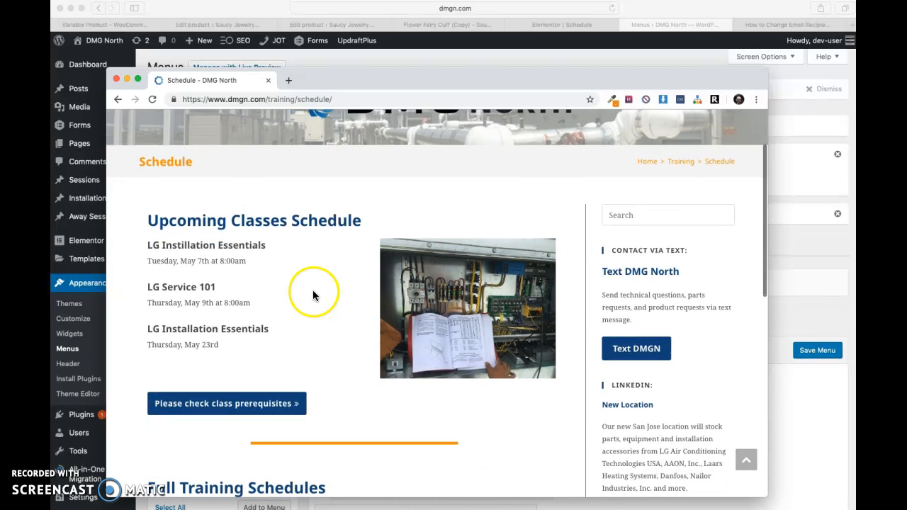
left_click(218, 251)
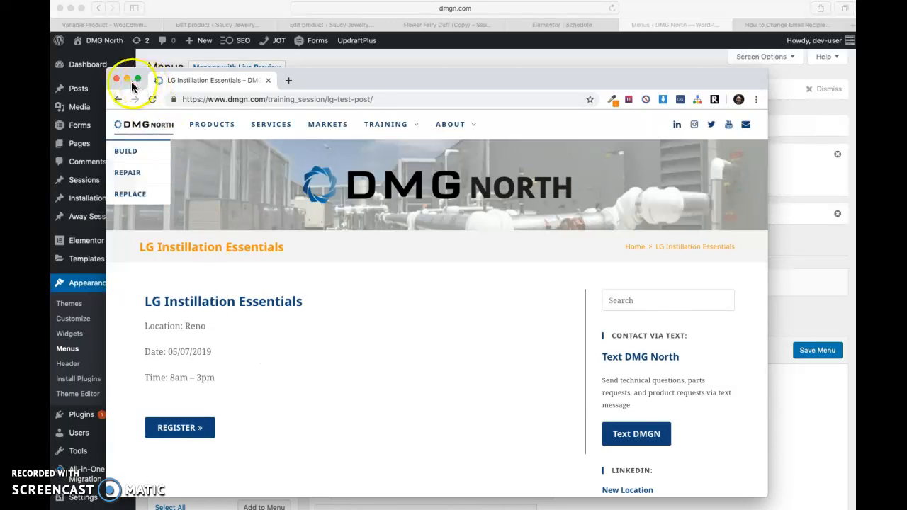
left_click(349, 63)
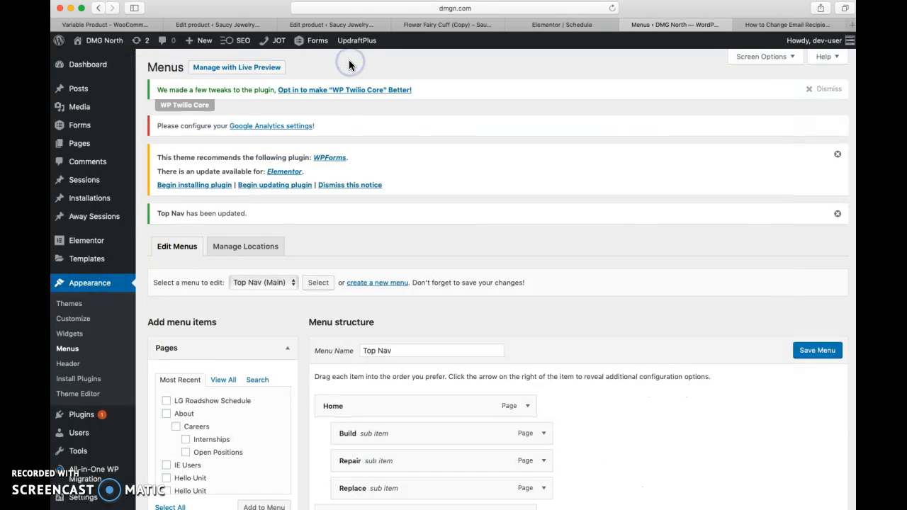
Step: Copy the Full Training Schedules section from the Schedule page in Elementor
left_click(568, 26)
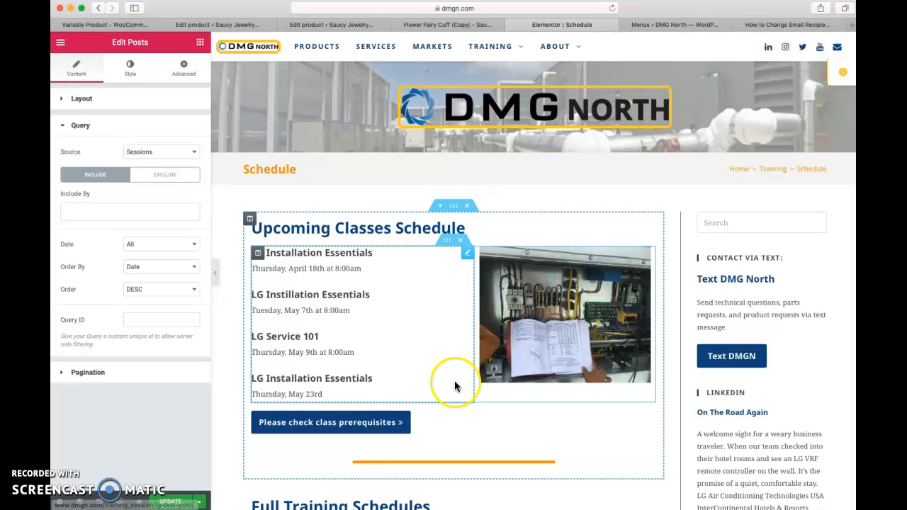
scroll(455, 382, "down", 5)
scroll(455, 386, "down", 1)
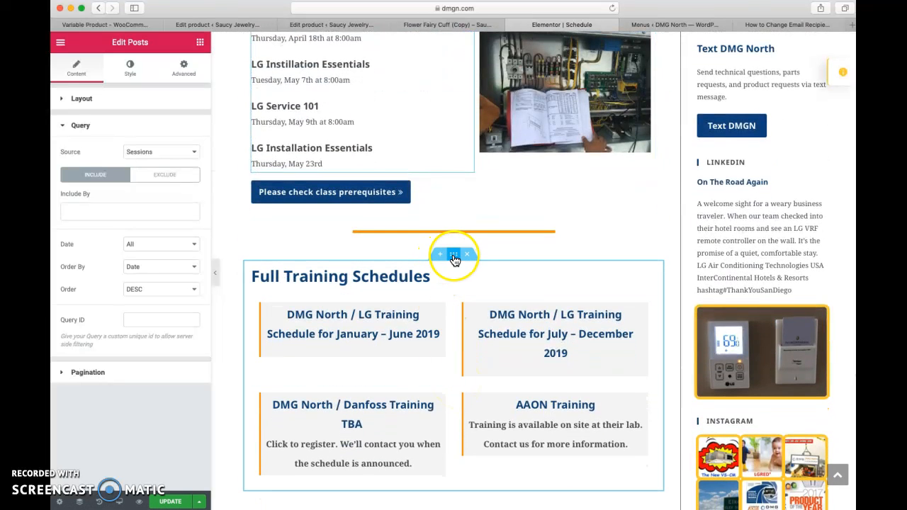
right_click(455, 261)
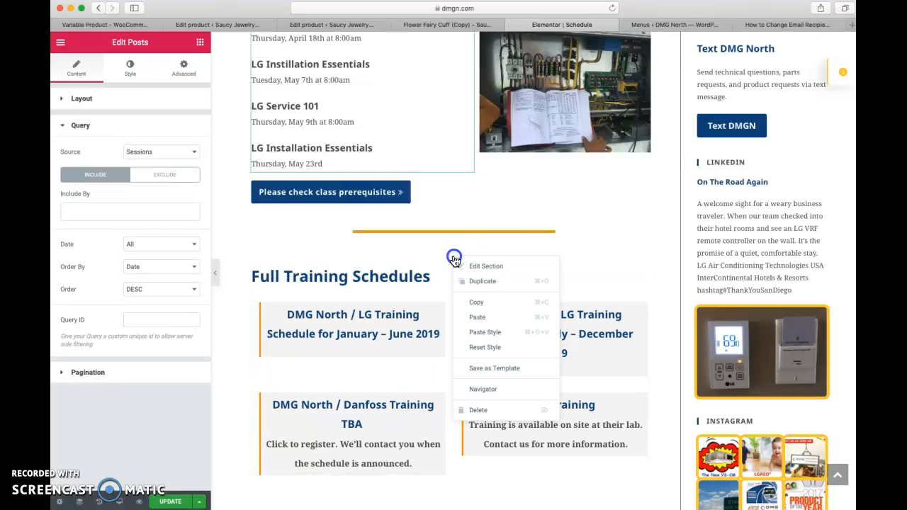
left_click(473, 306)
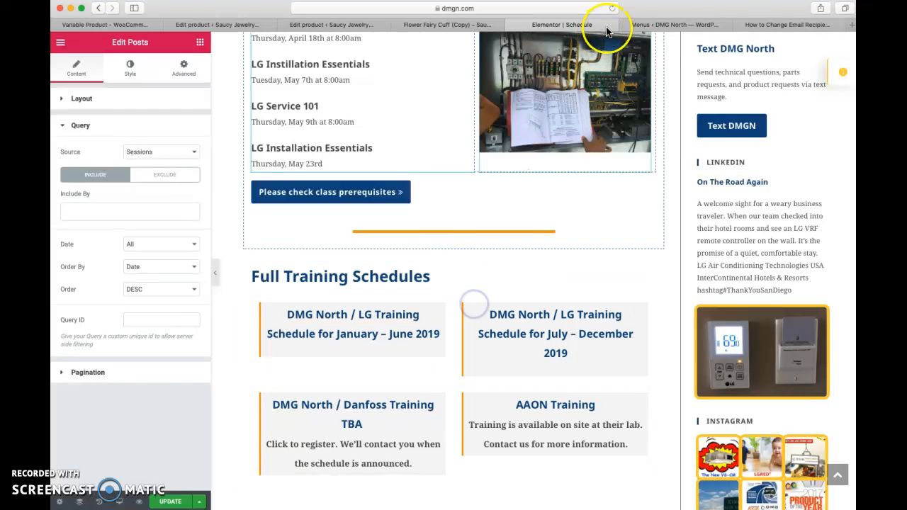
Step: Open the WordPress Pages list and go to its third page to find the Away Sessions page under Training
left_click(649, 25)
mouse_move(120, 144)
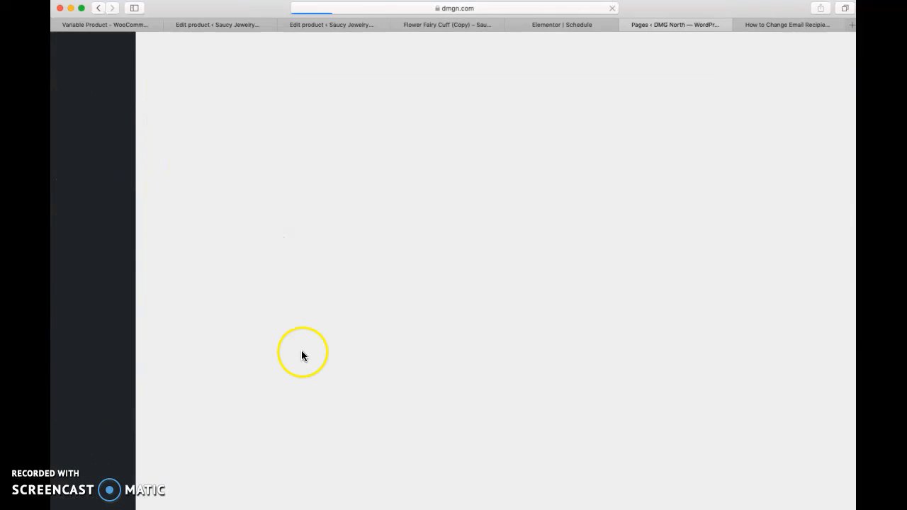
scroll(313, 388, "down", 10)
scroll(314, 391, "up", 10)
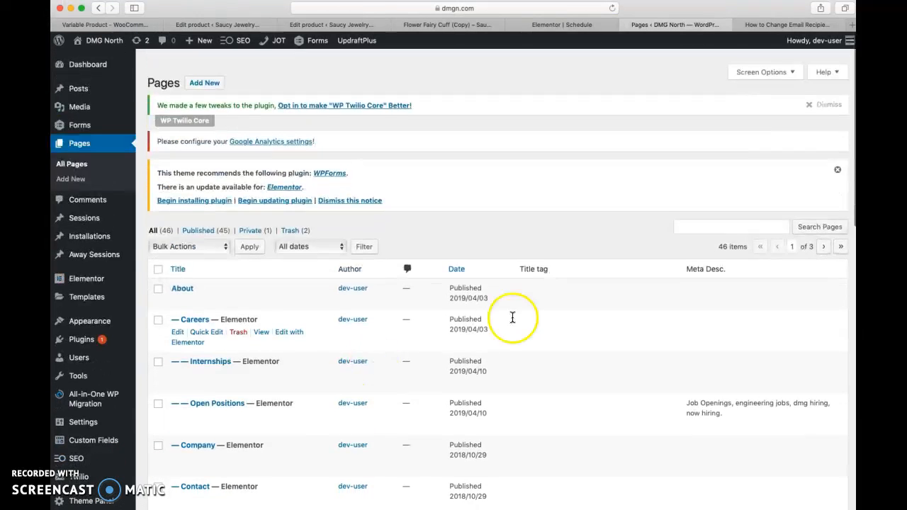
left_click(822, 234)
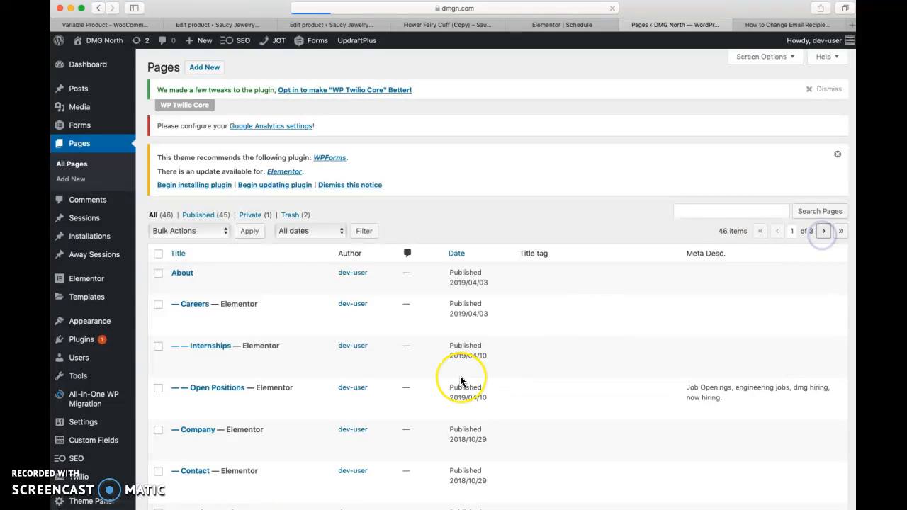
scroll(461, 381, "down", 5)
scroll(460, 381, "down", 4)
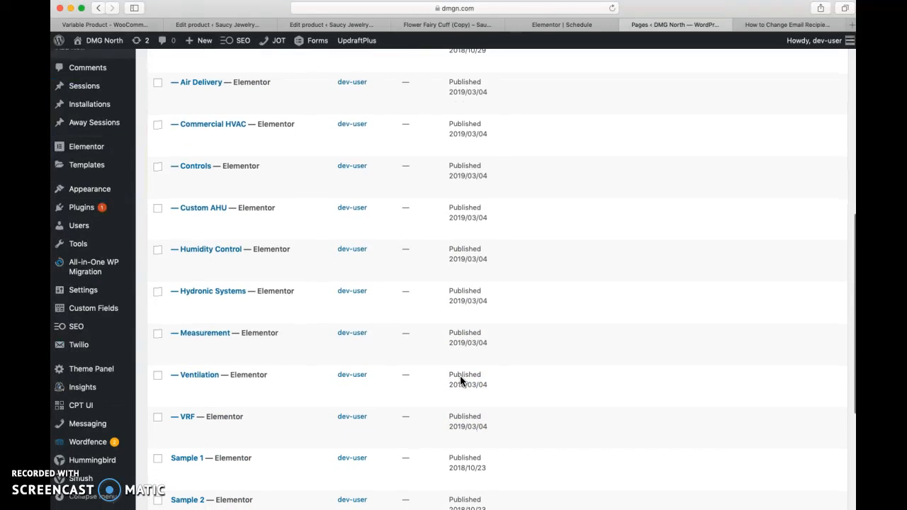
scroll(461, 381, "up", 7)
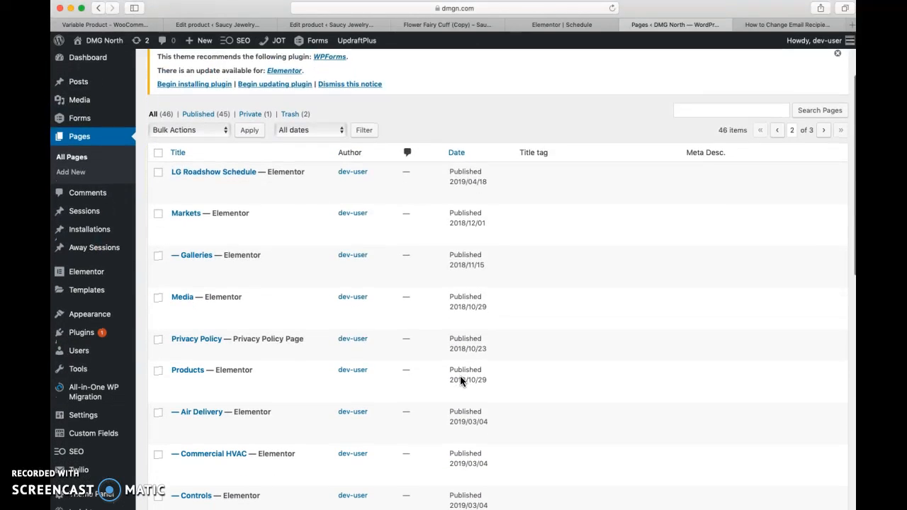
scroll(370, 308, "down", 5)
scroll(369, 308, "down", 6)
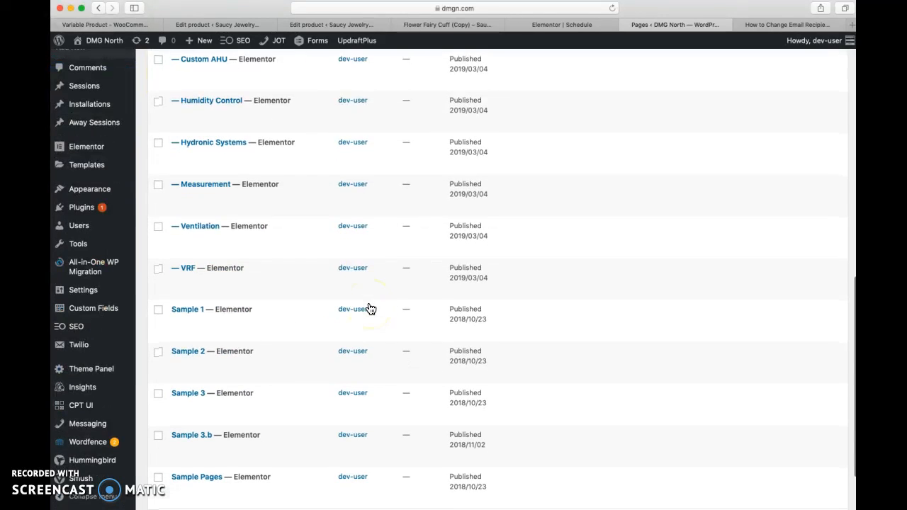
left_click(828, 458)
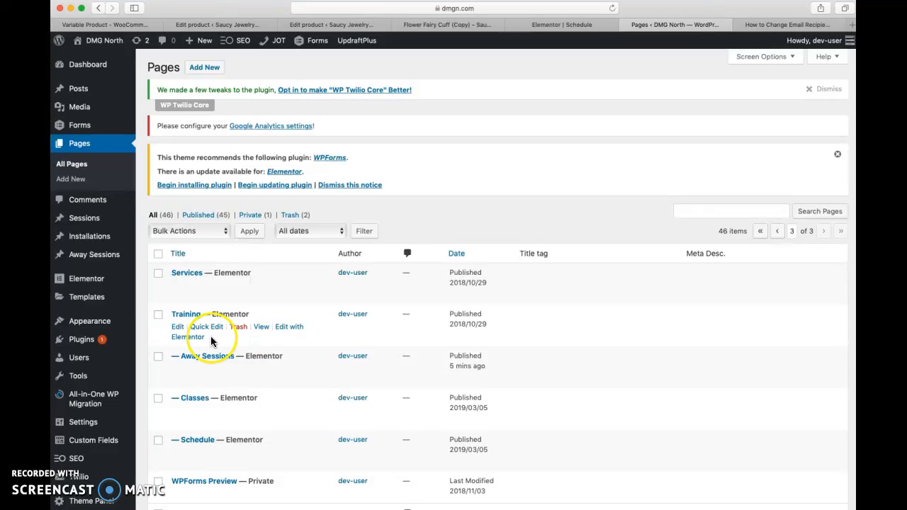
left_click(193, 337)
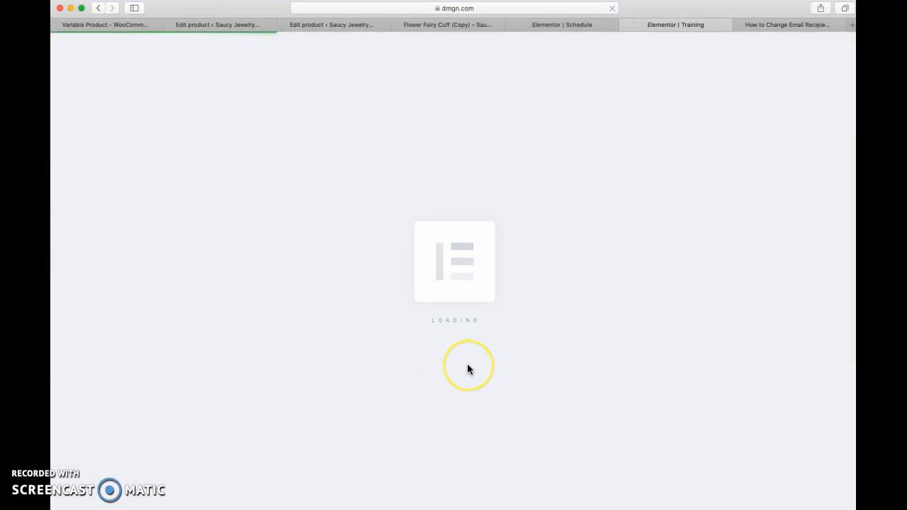
scroll(467, 369, "down", 3)
scroll(466, 369, "up", 4)
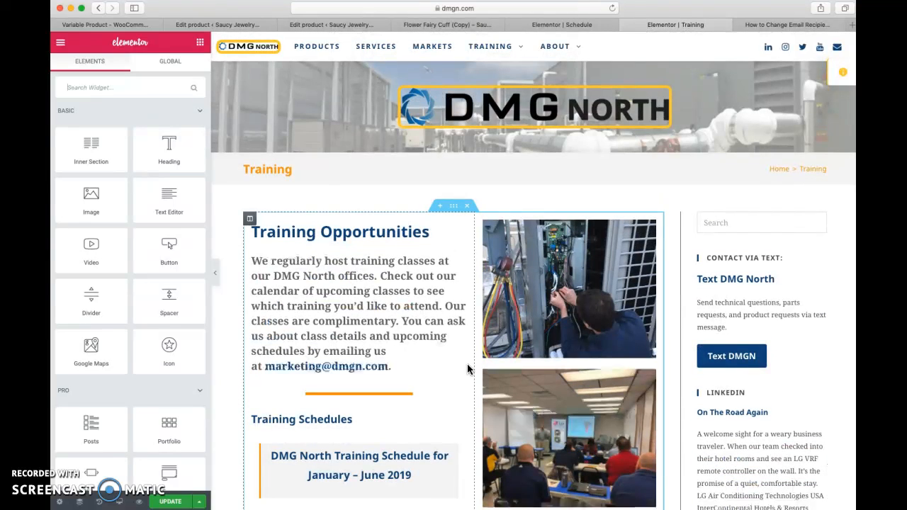
left_click(99, 8)
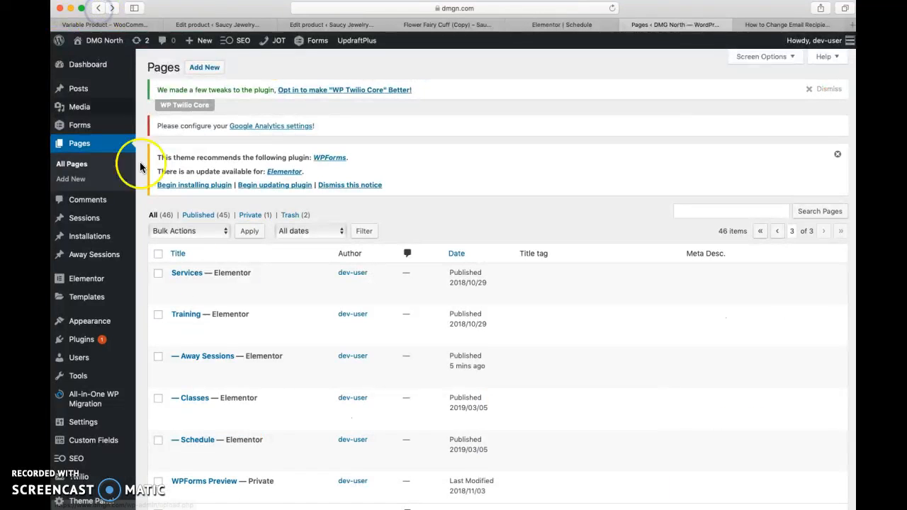
Step: Open the Away Sessions page in Elementor and paste the copied section into the empty area below the Upcoming Away Classes Schedule section
left_click(192, 382)
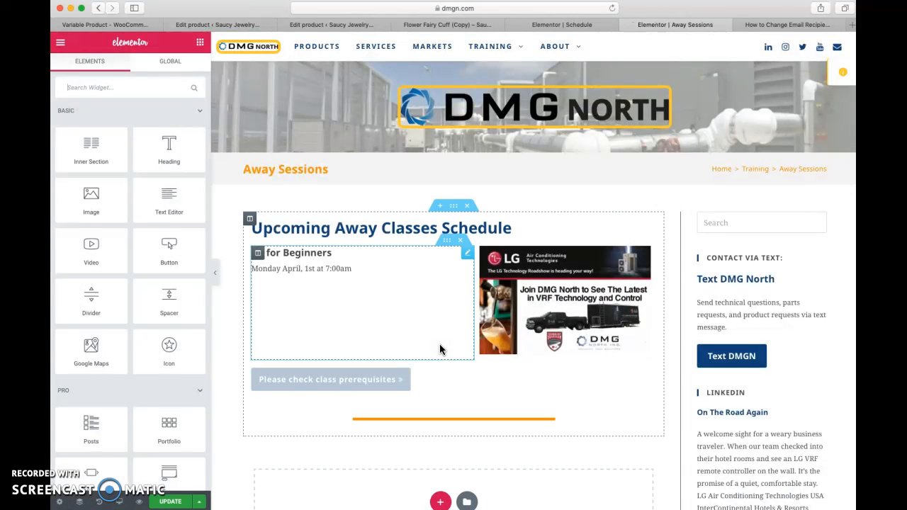
scroll(439, 344, "down", 3)
right_click(423, 375)
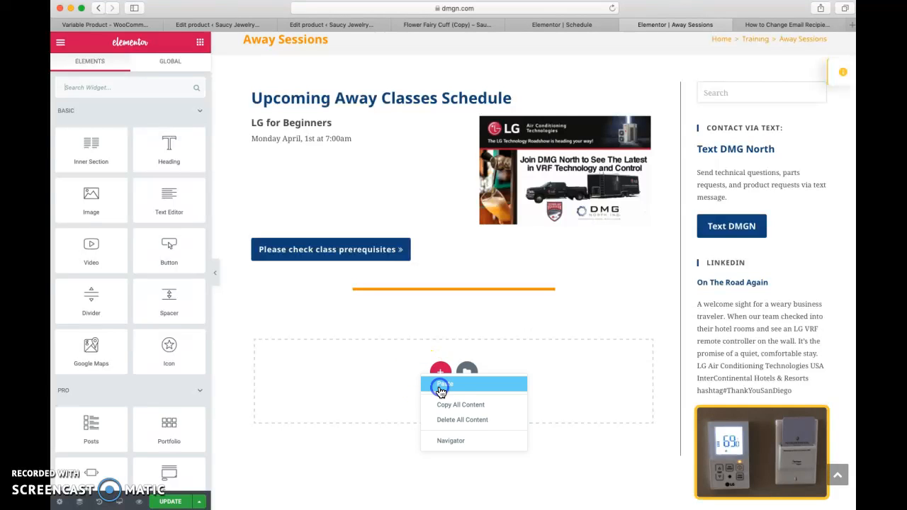
left_click(440, 386)
scroll(440, 390, "down", 3)
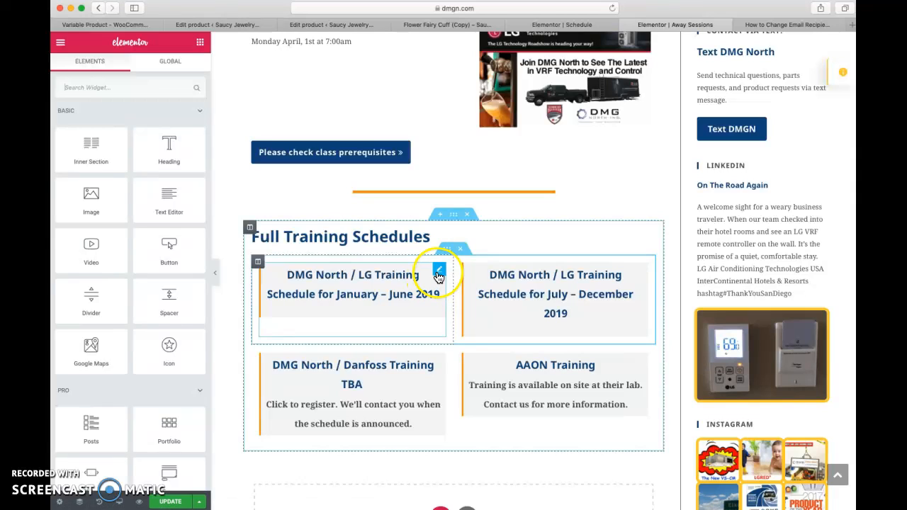
Step: Open the January – June 2019 training schedule text for editing and show its HTML code
left_click(439, 269)
triple_click(156, 273)
left_click(172, 334)
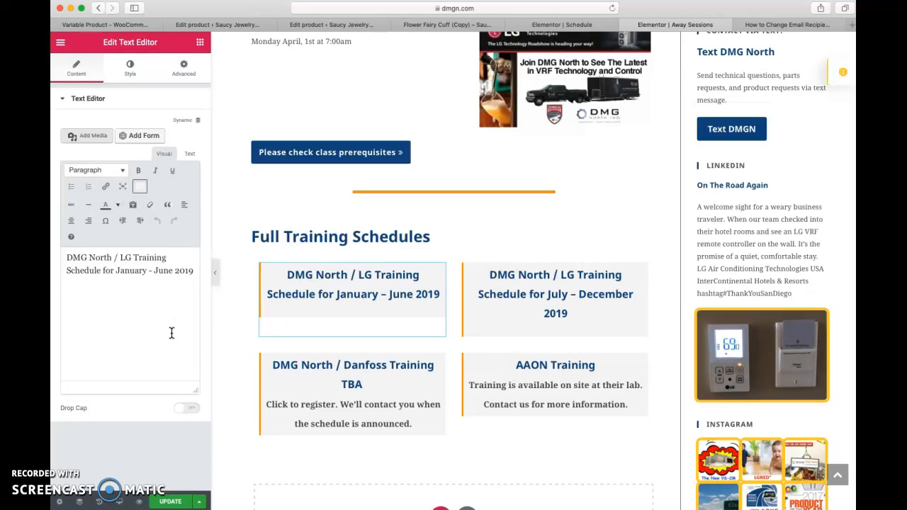
left_click(301, 293)
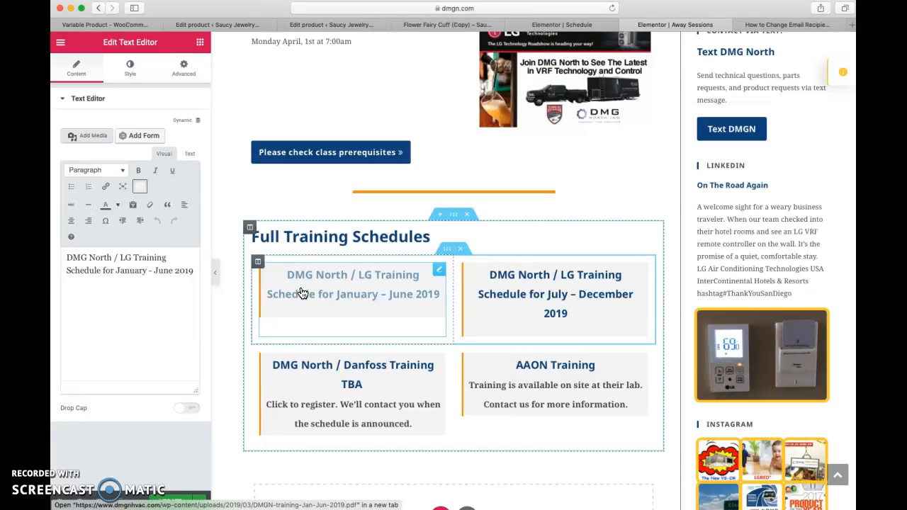
left_click(184, 149)
left_click(191, 155)
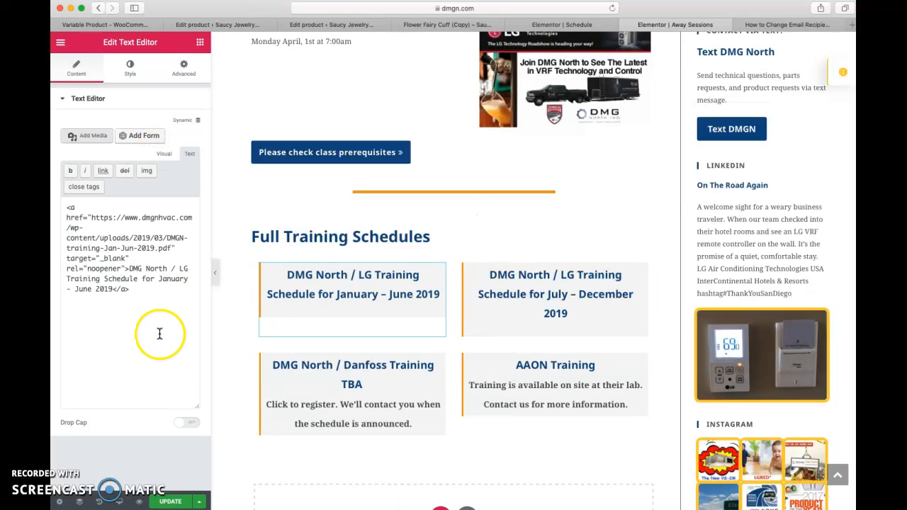
Step: Examine the opening link tag, display text and closing tag in the schedule's HTML, comparing the code with the visual view
left_click(68, 207)
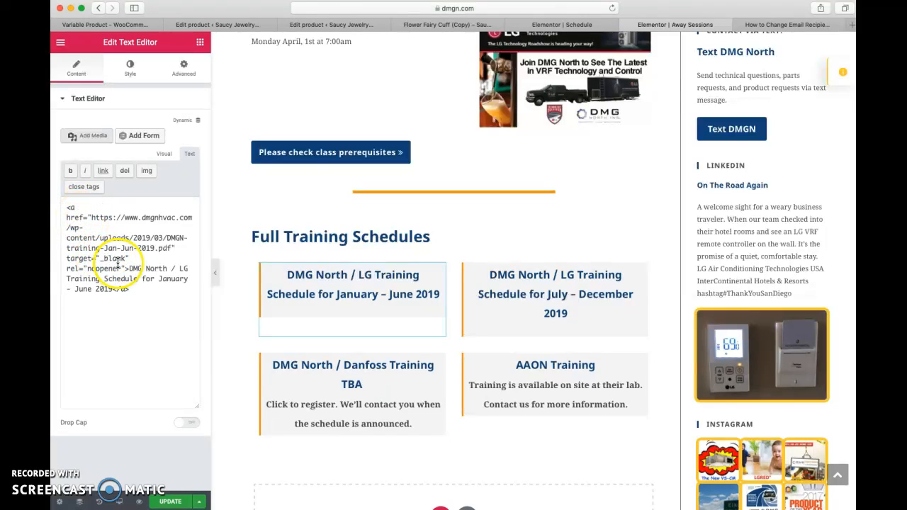
left_click_drag(129, 268, 115, 288)
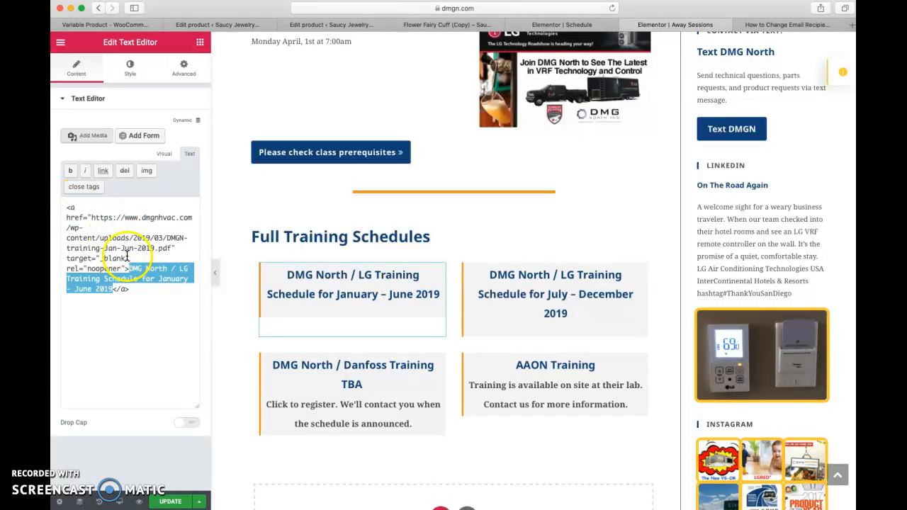
left_click(130, 289)
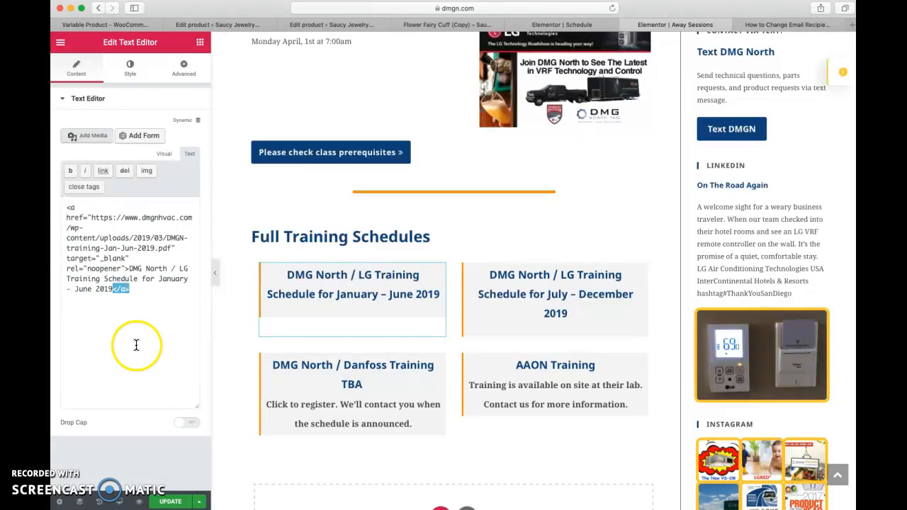
left_click(130, 269)
left_click_drag(129, 269, 114, 289)
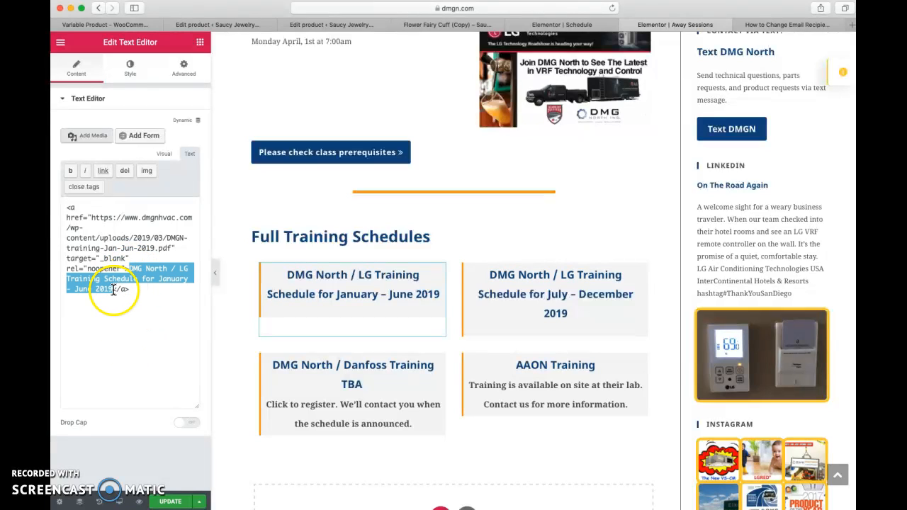
left_click(163, 153)
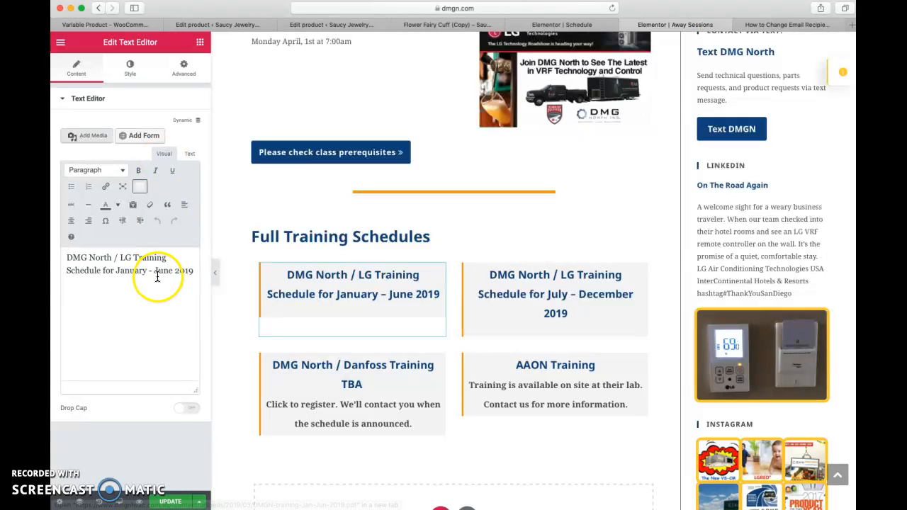
left_click(189, 154)
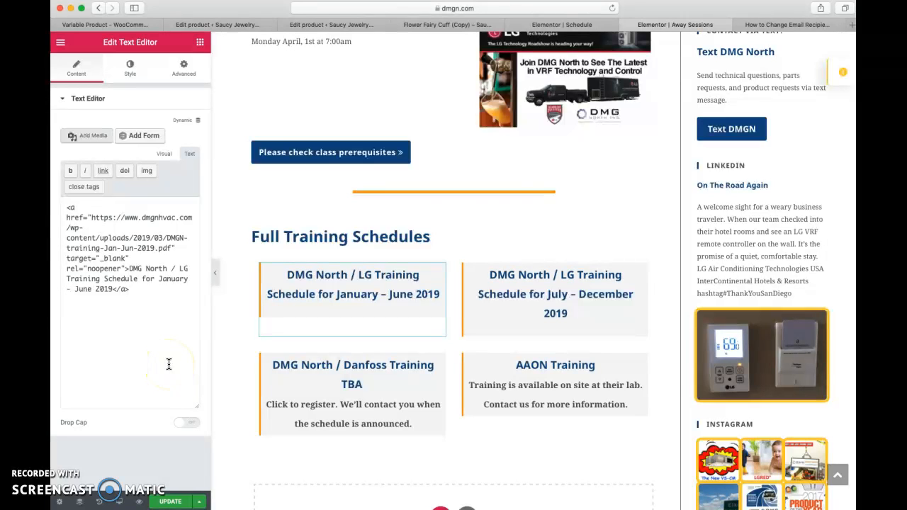
Step: Return to the Upcoming Away Classes Schedule section and save the Away Sessions page with the added section
left_click(475, 169)
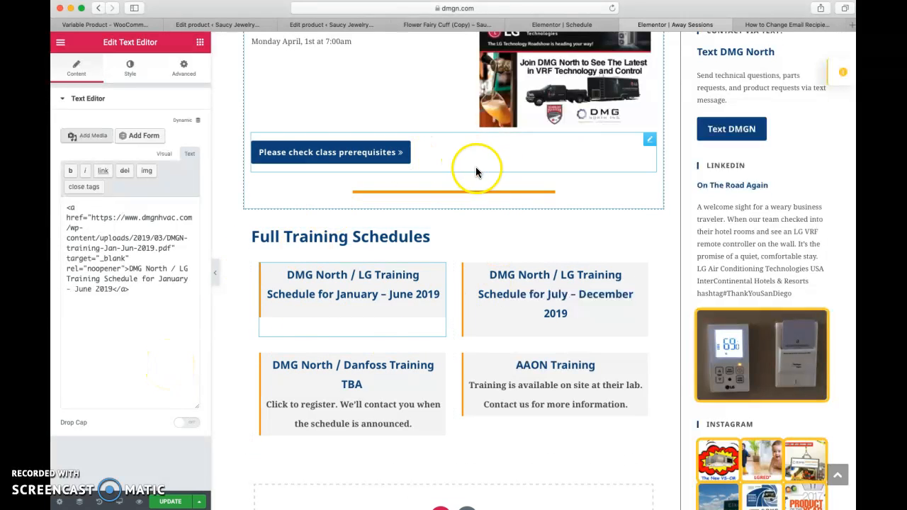
scroll(476, 167, "up", 5)
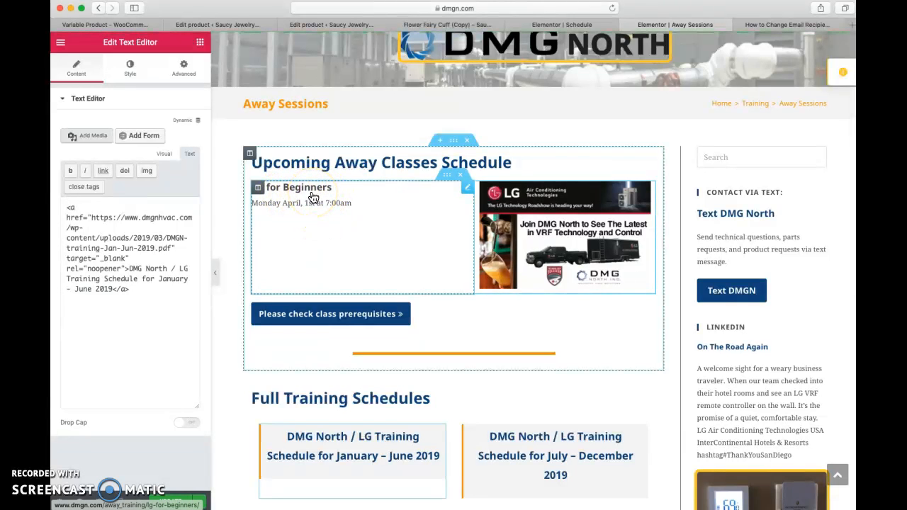
left_click(148, 439)
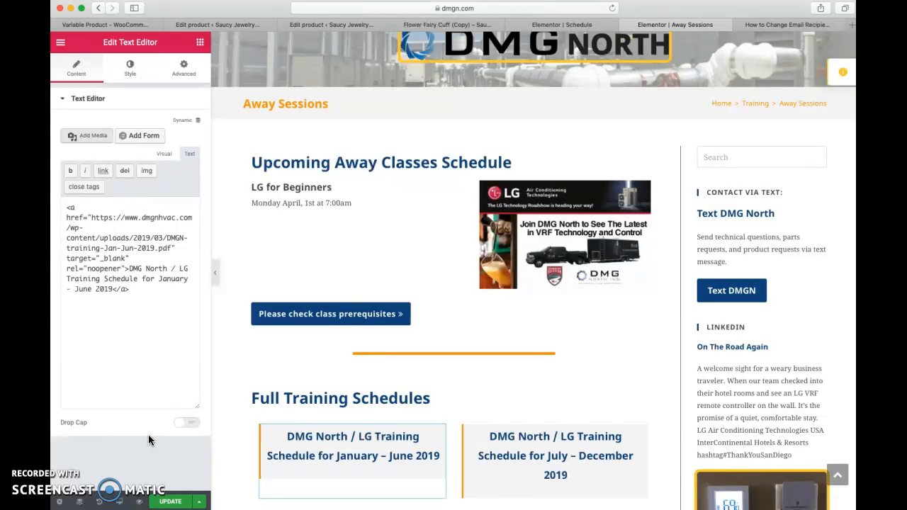
left_click(170, 501)
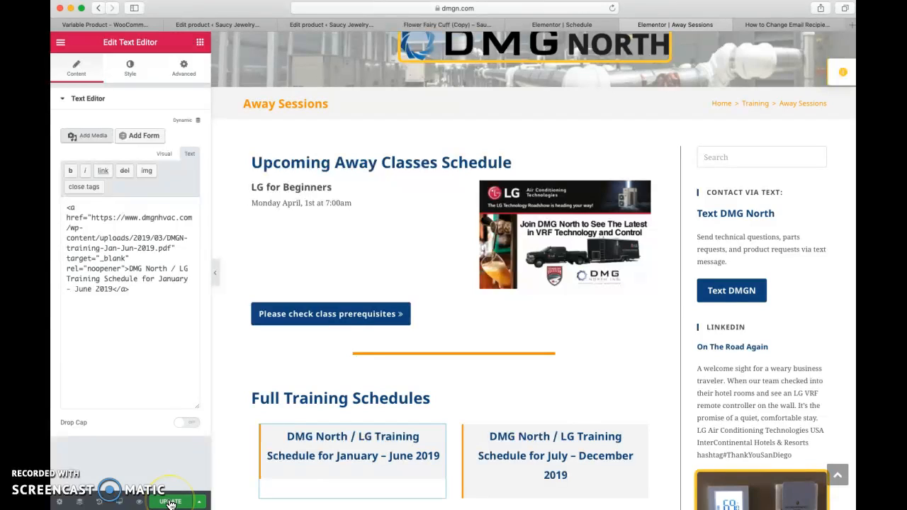